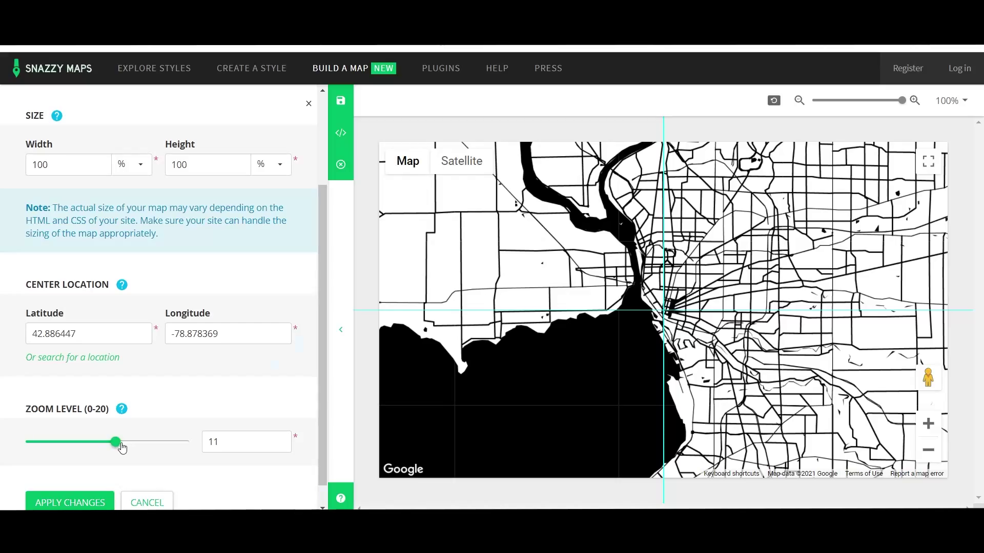
Step: Zoom the Snazzy Maps view to 13, recentre it toward the waterfront, and apply the changes
left_click_drag(121, 443, 136, 448)
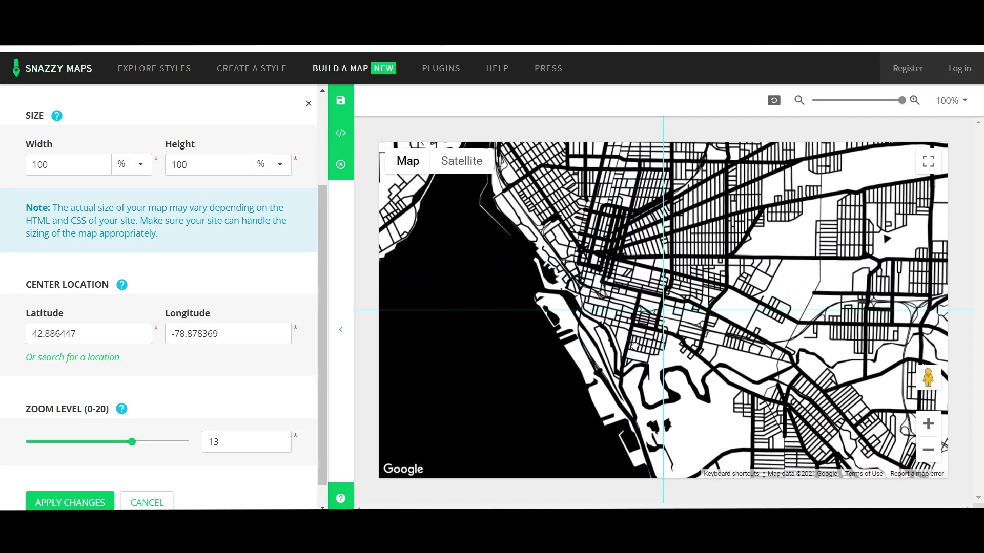
left_click_drag(634, 350, 627, 320)
scroll(245, 467, "down", 1)
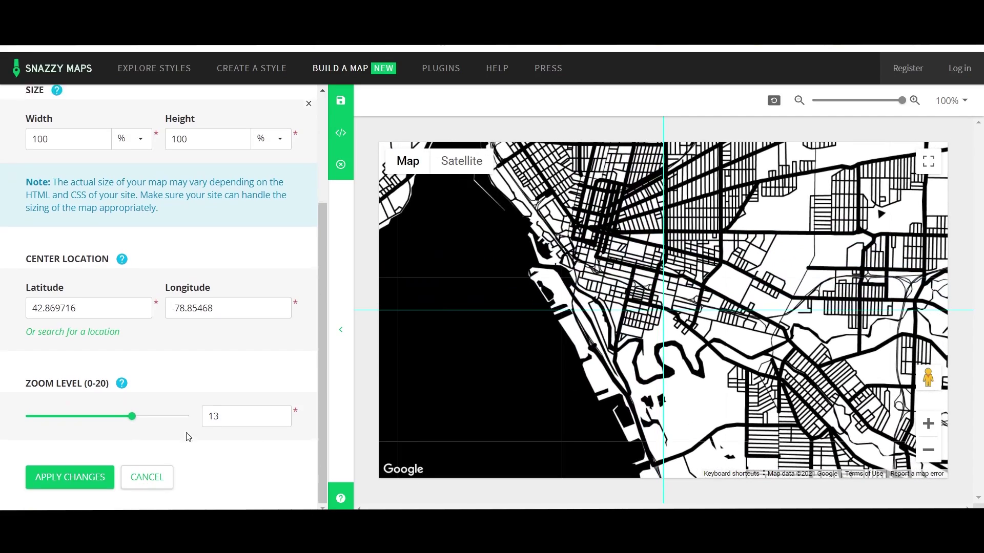
left_click(70, 487)
Step: Choose Hide all controls in the Advanced Settings
scroll(154, 374, "down", 4)
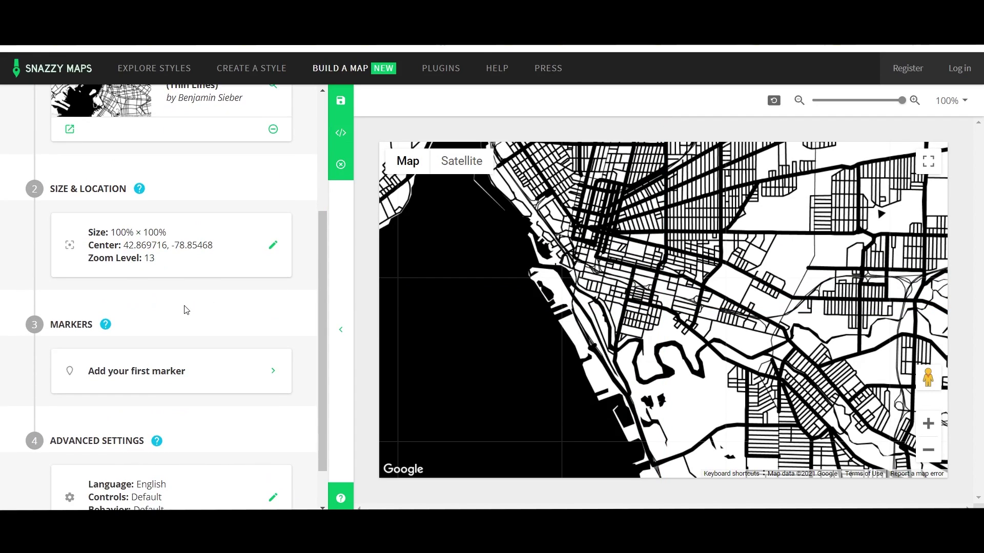
scroll(181, 323, "down", 1)
left_click(162, 443)
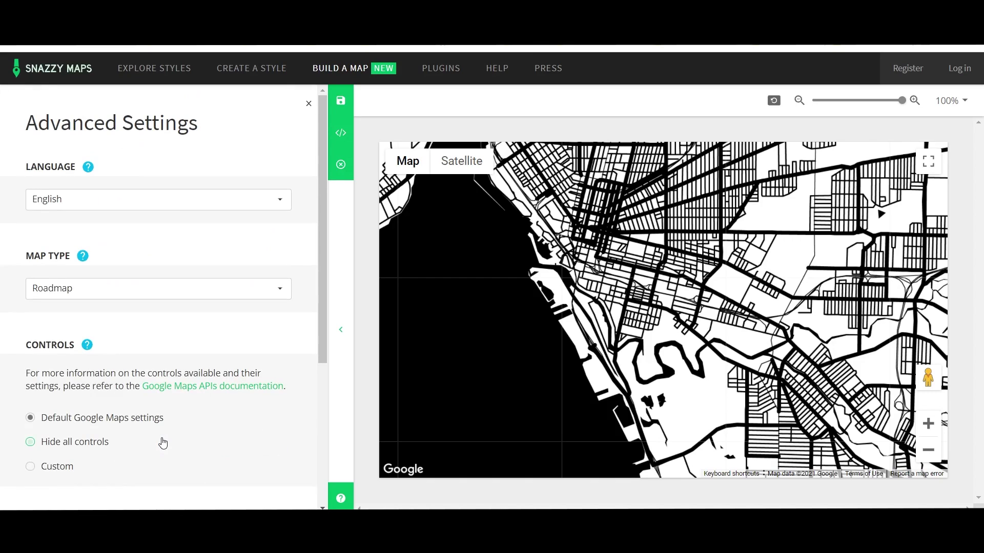
scroll(126, 398, "down", 1)
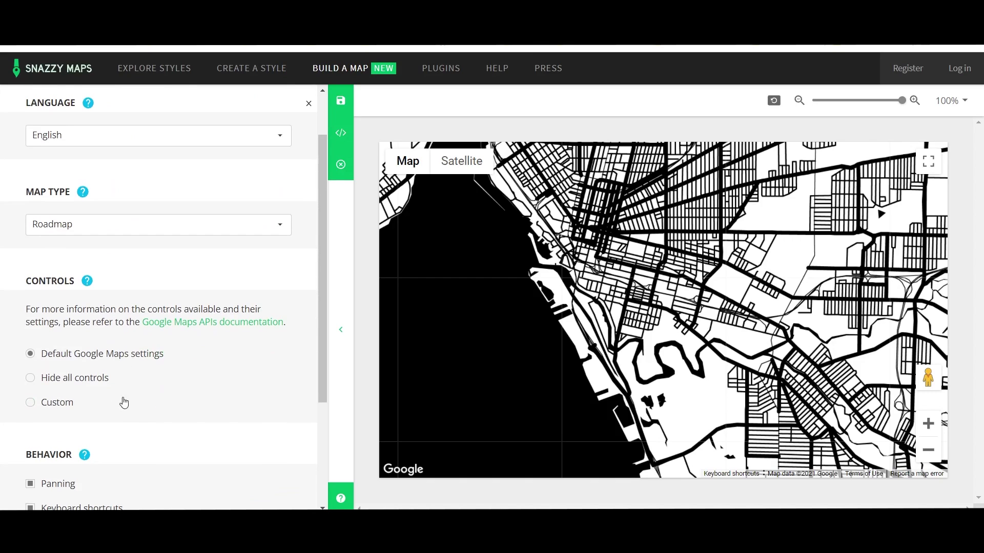
left_click(71, 378)
scroll(164, 357, "down", 1)
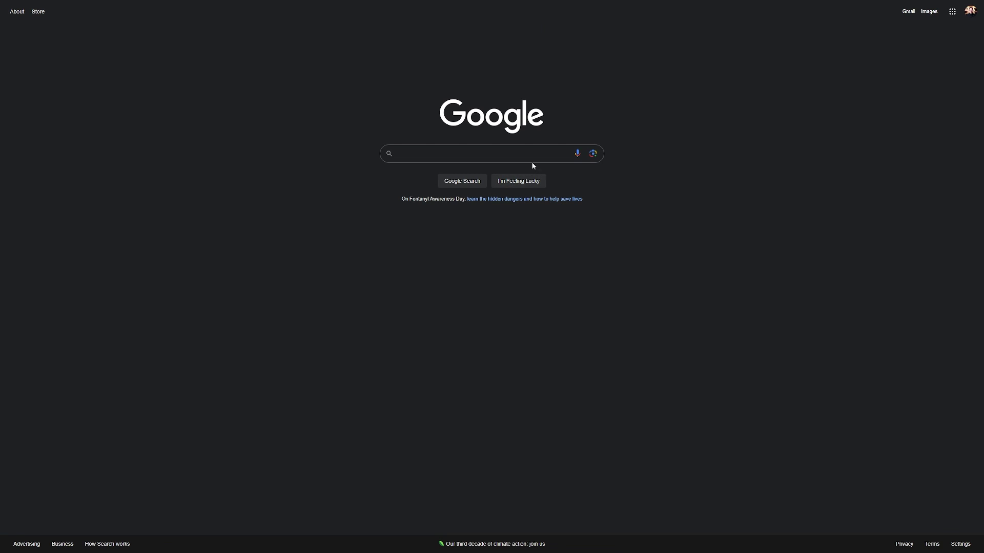
Step: Search Google for 'laser map maker' and open the Laser Map Maker site
left_click(526, 155)
type("l")
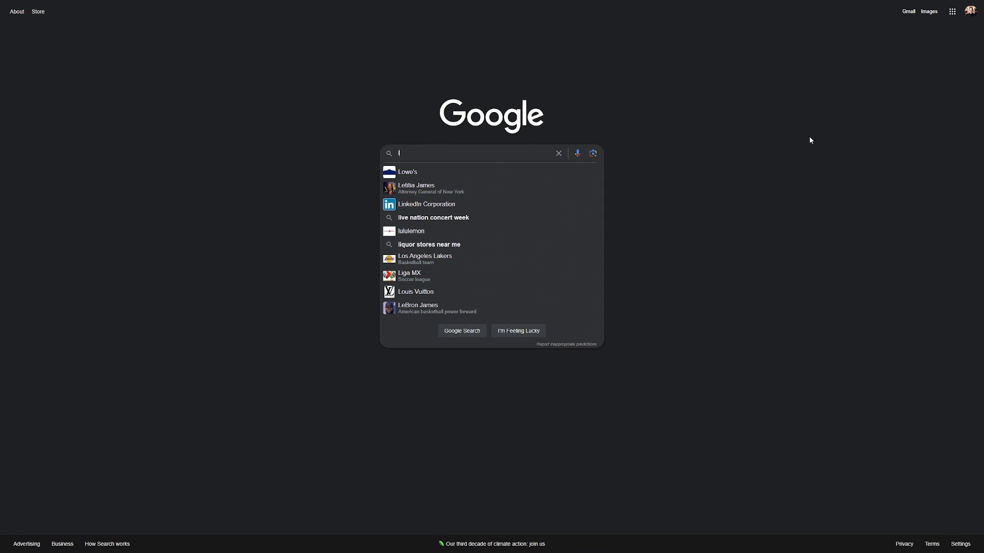
type("aser map maker")
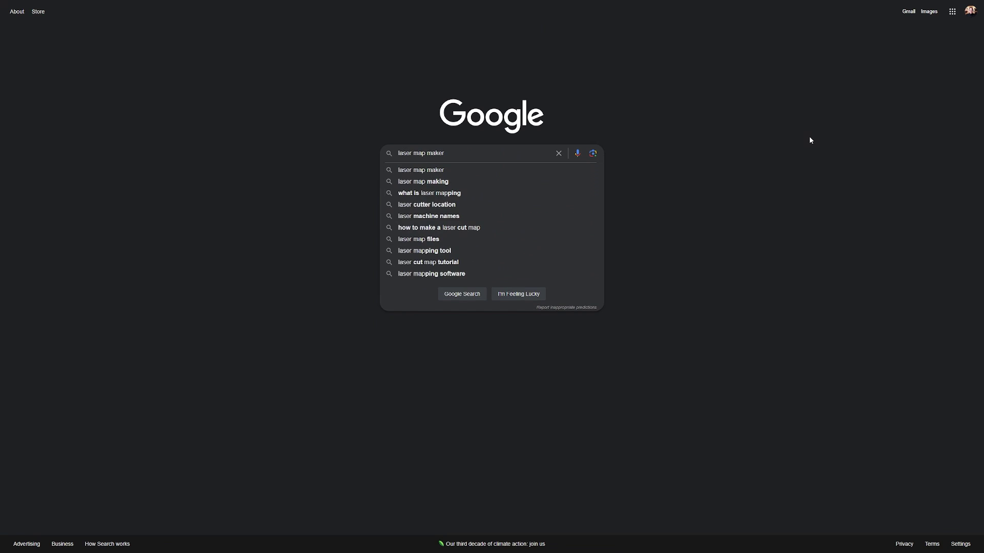
key("Return")
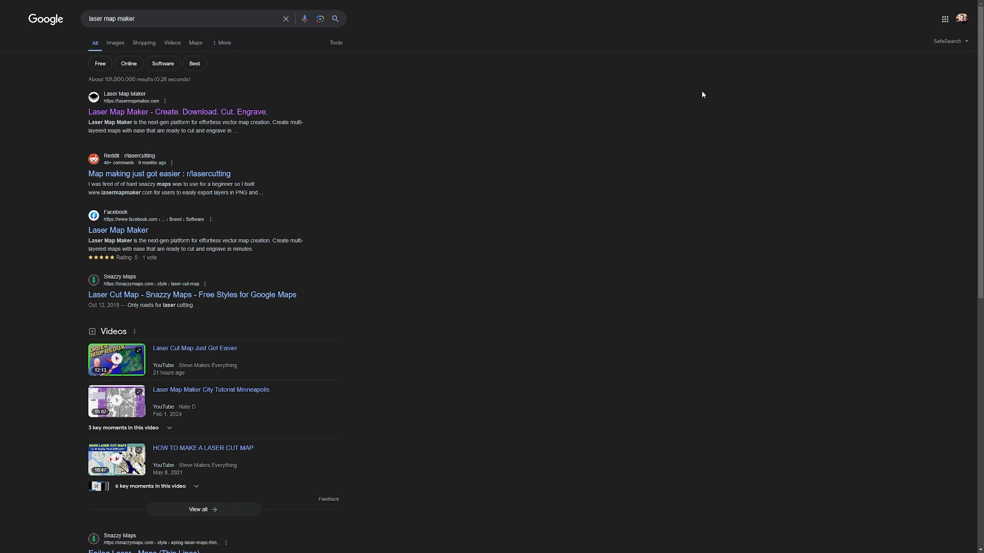
left_click(215, 112)
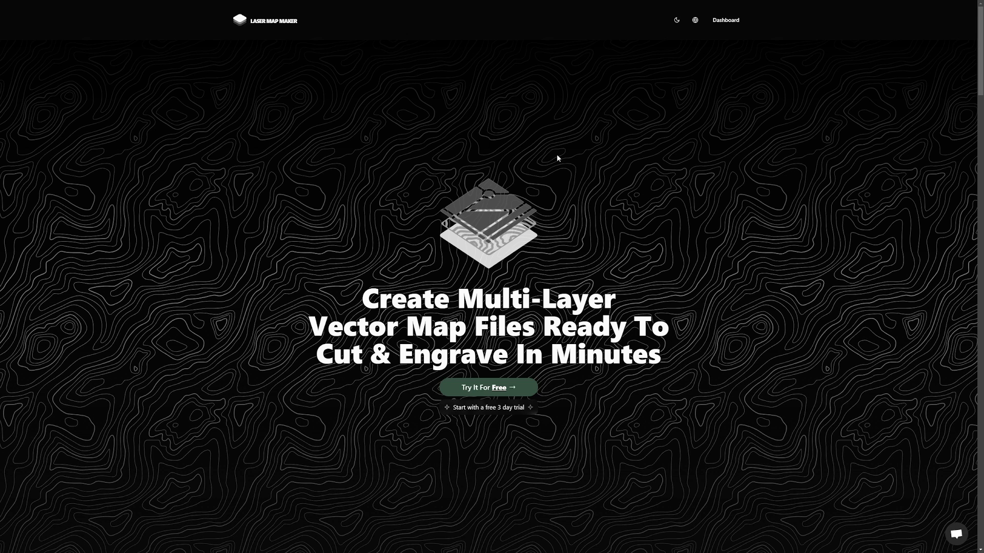
Step: View the account's subscription details, then bring up the new-project naming dialog
left_click(726, 20)
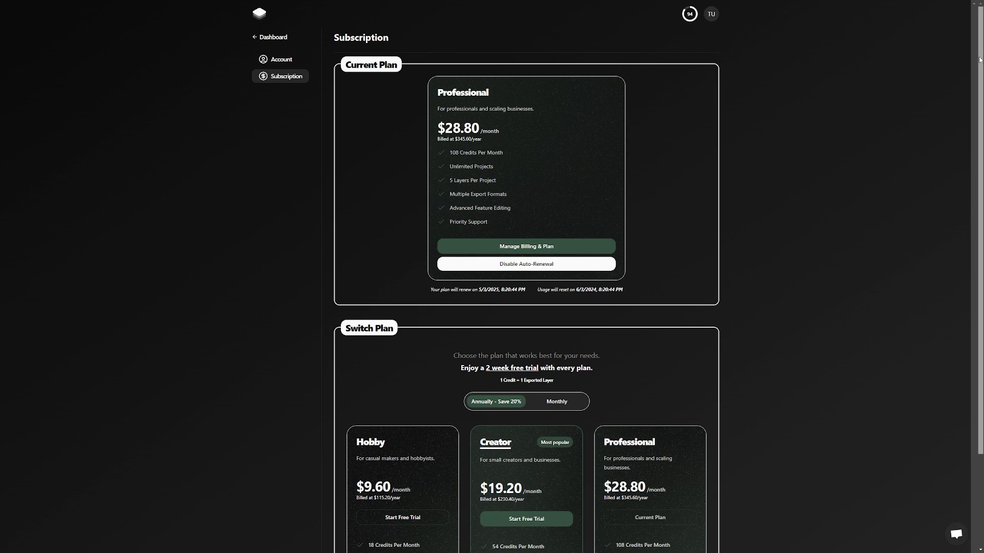
left_click_drag(979, 60, 979, 152)
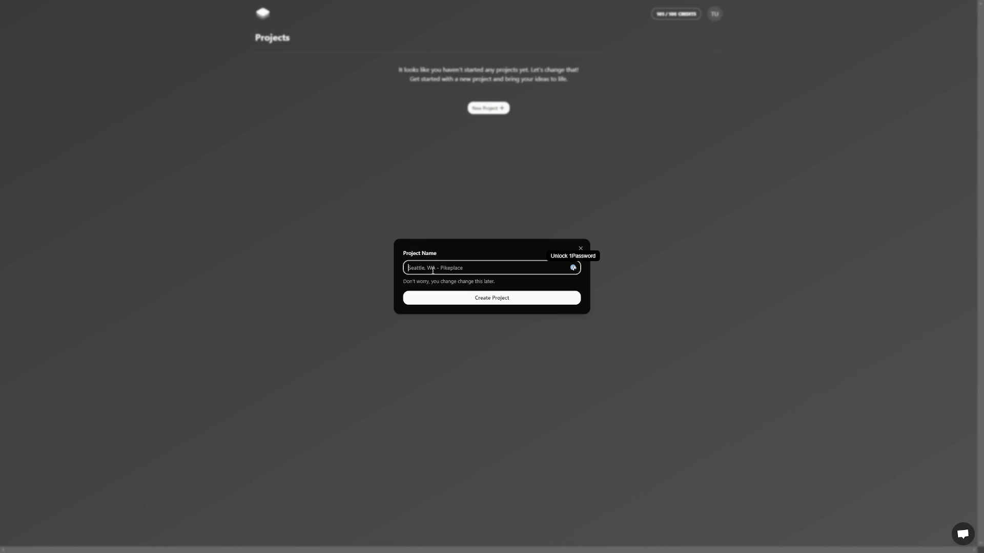
Step: Create the 'Central Park NYC' project and move the map to New York City
type("Central Park NYC")
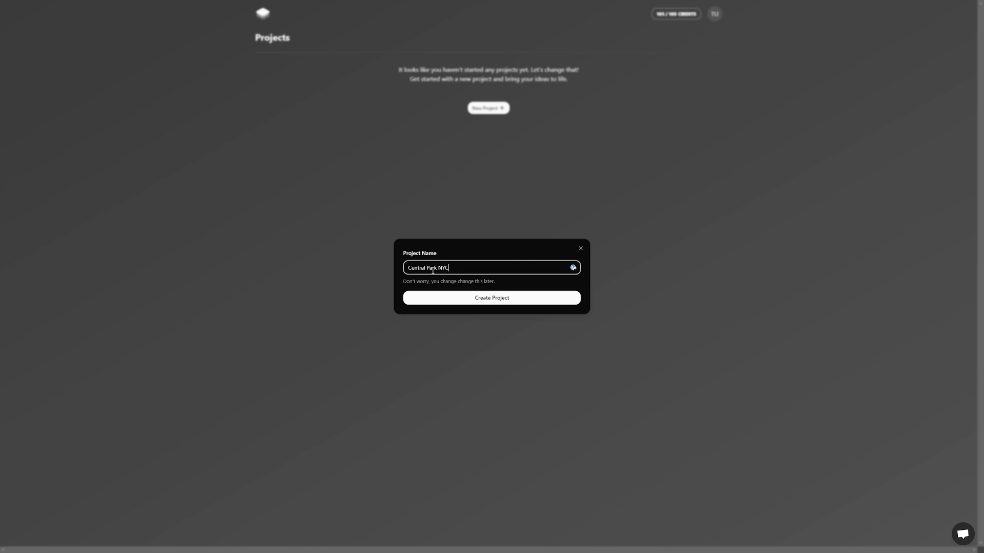
left_click(450, 302)
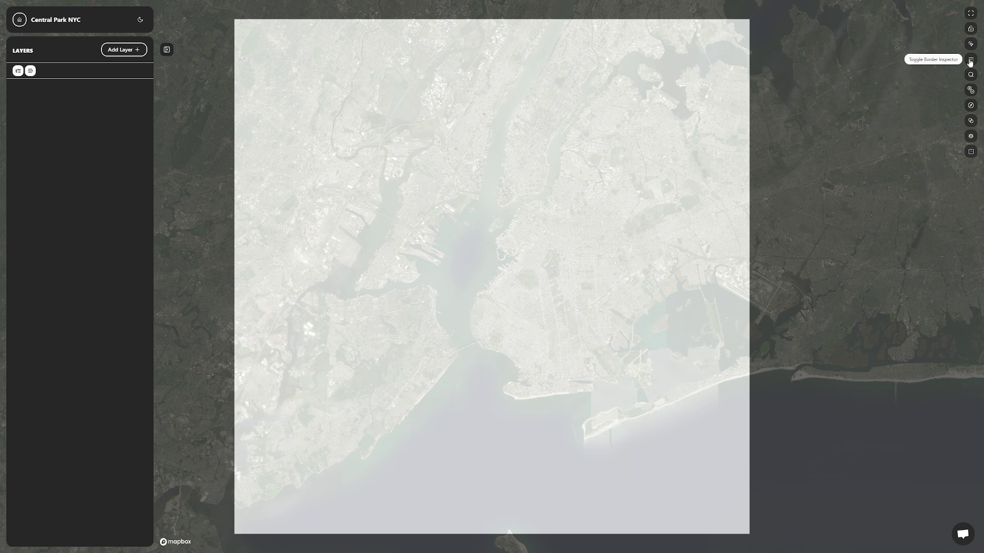
left_click(970, 74)
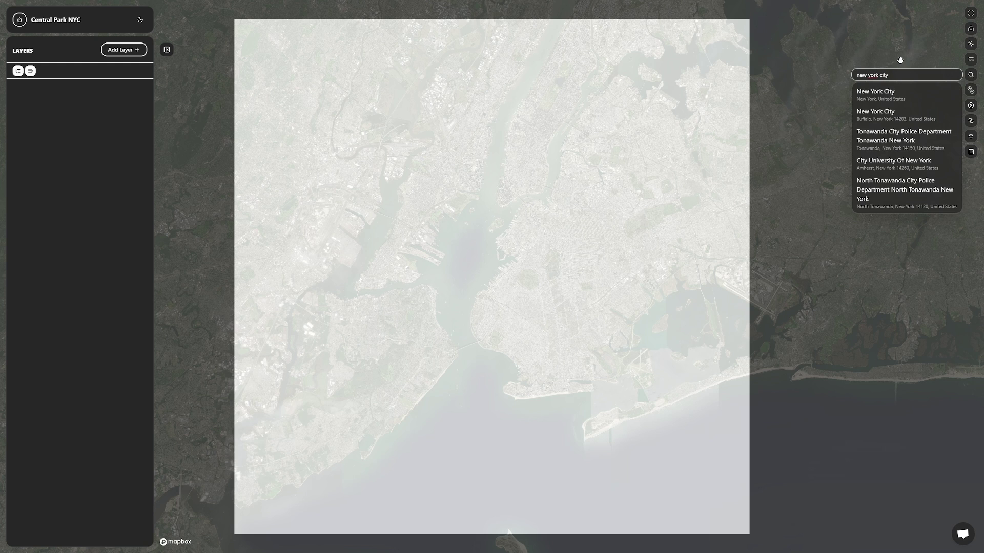
left_click(876, 93)
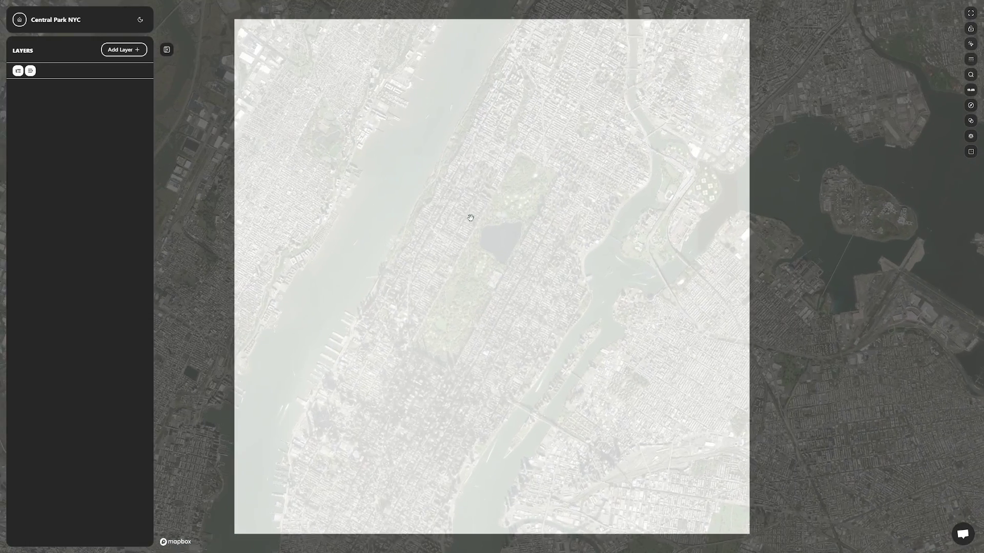
Step: Set the map frame to a 1:1 square and enlarge it slightly
left_click(971, 152)
left_click(915, 181)
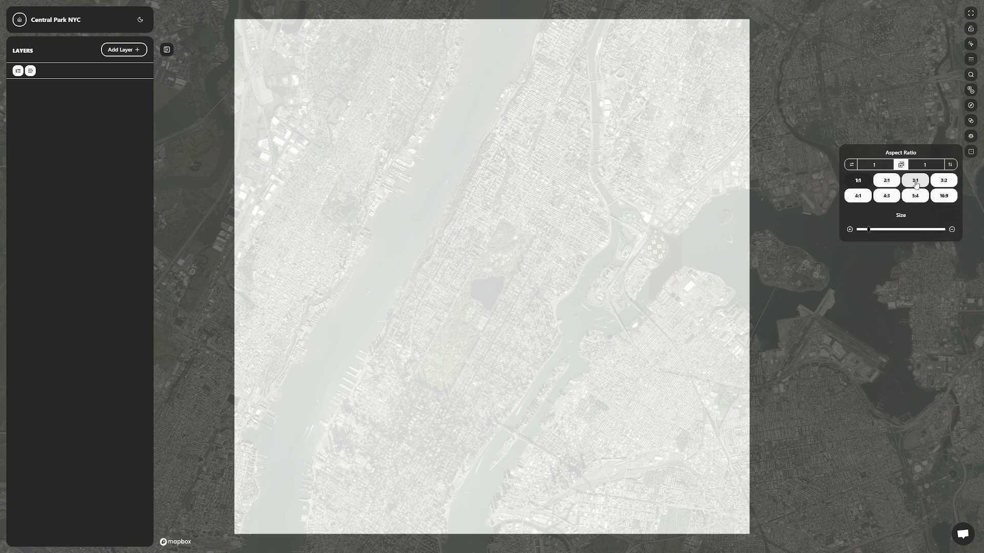
left_click(887, 181)
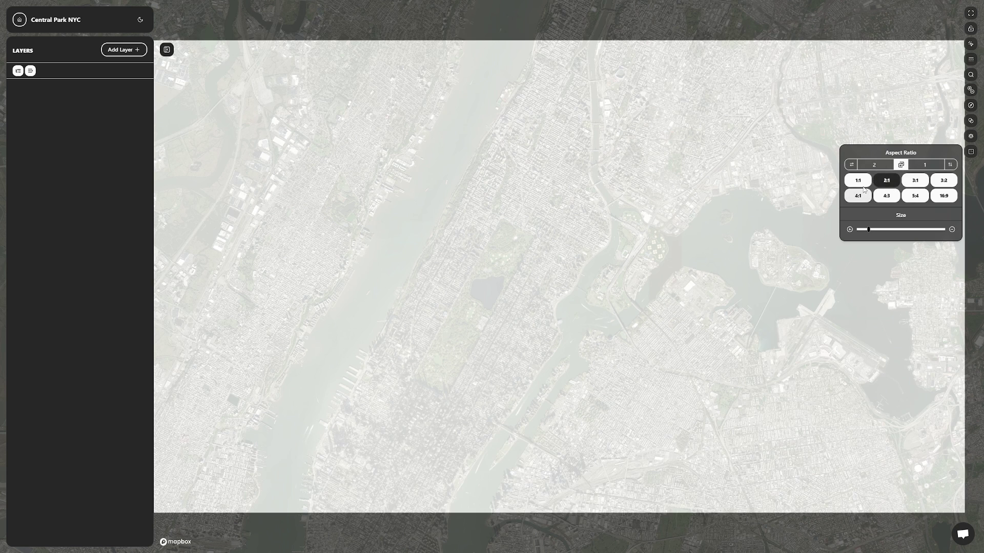
left_click(915, 196)
left_click(856, 181)
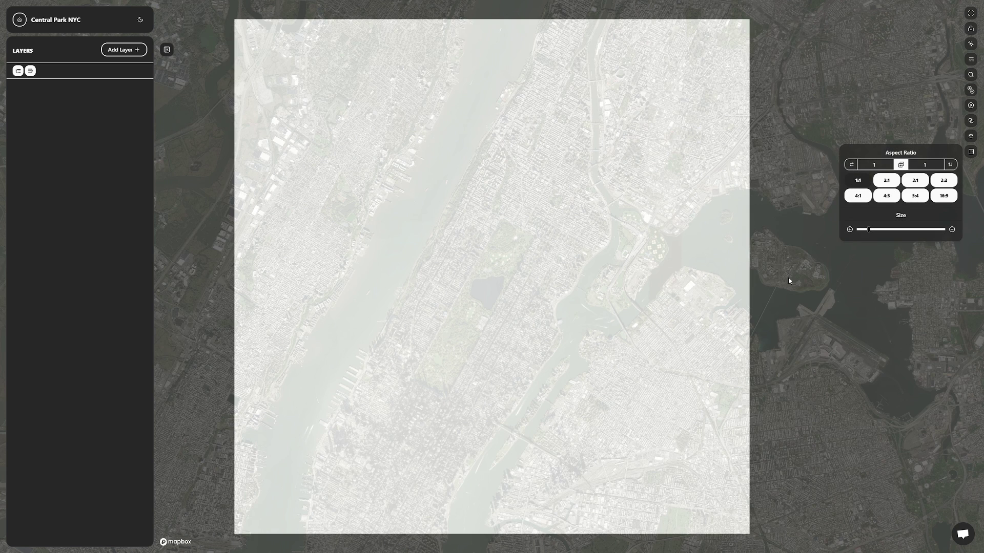
mouse_move(867, 229)
left_mouse_down()
mouse_move(905, 232)
mouse_move(849, 232)
left_mouse_up()
Step: Create a 'Roads' layer that includes all road sublayers
left_click(134, 49)
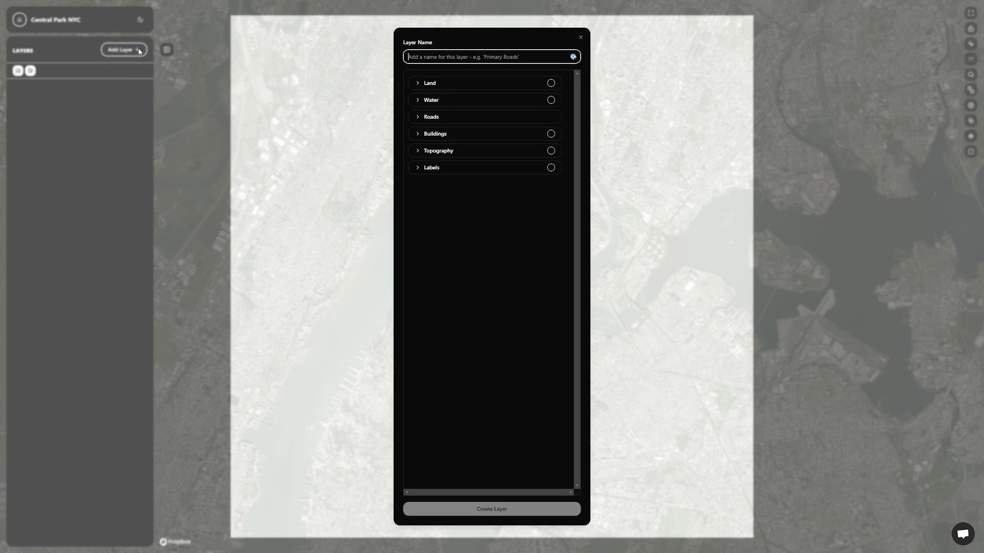
left_click(418, 118)
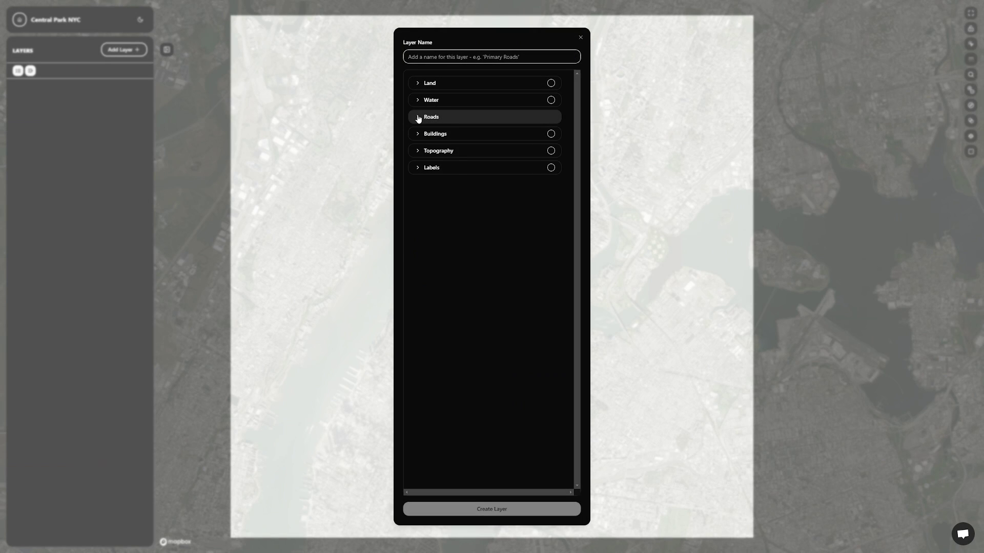
left_click(551, 137)
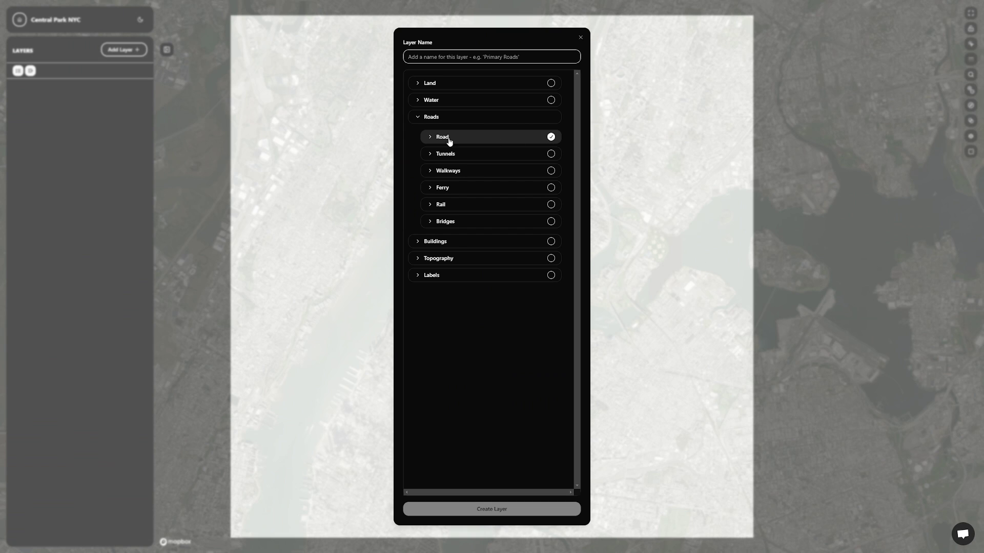
left_click(431, 137)
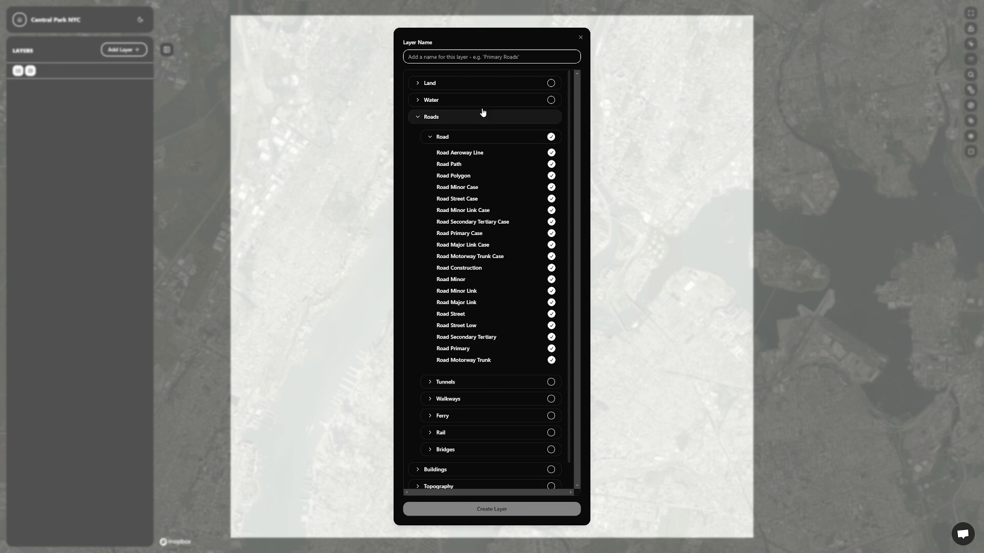
left_click(478, 57)
type("Roads")
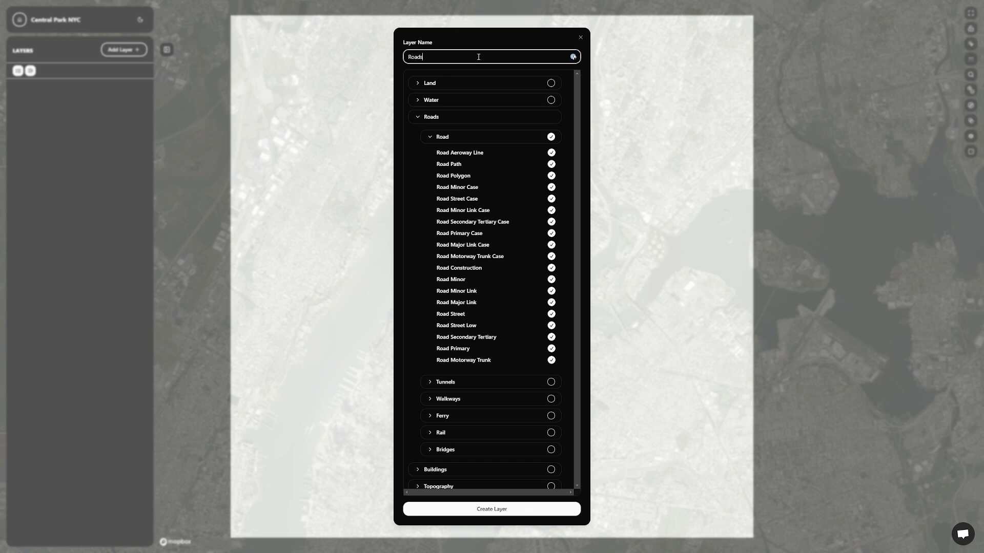
left_click(497, 509)
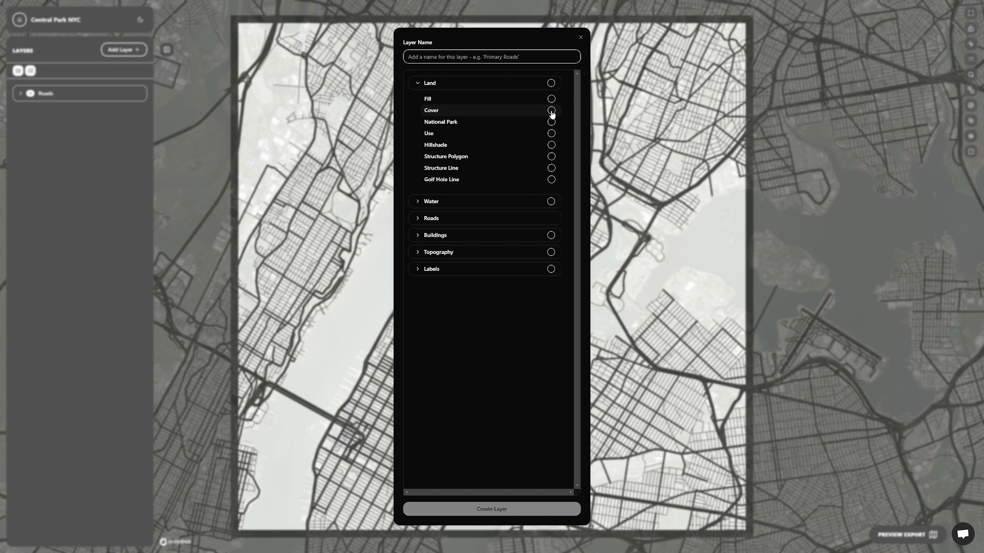
Step: Add a 'Land' layer using the Cover feature
left_click(481, 57)
type("Land")
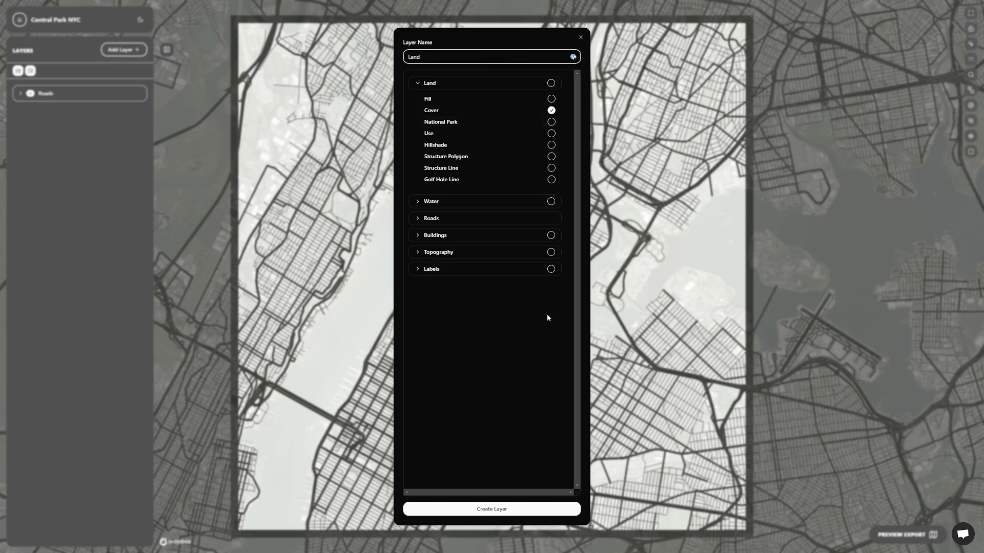
key("Return")
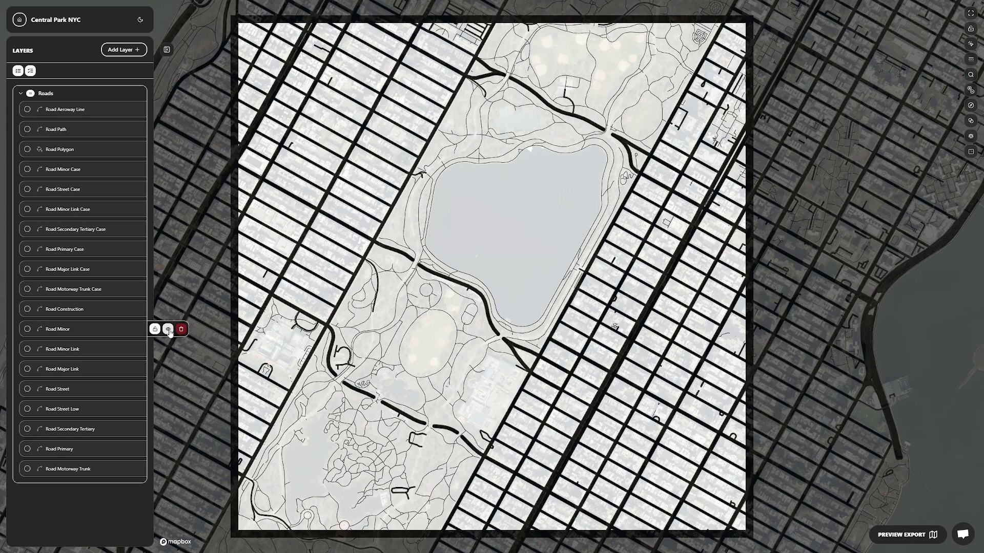
Step: Hide the Road Minor and Road Minor Link sublayers
left_click(169, 331)
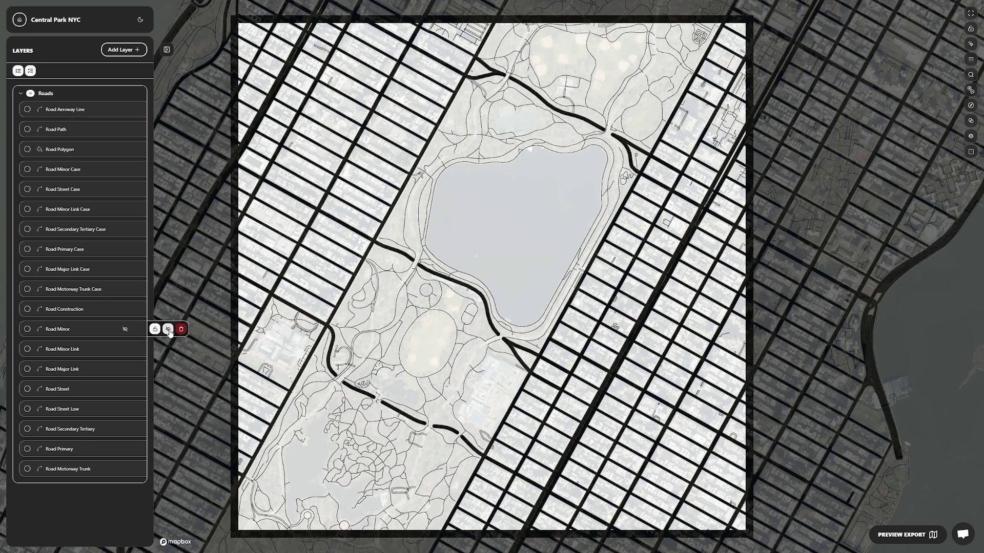
left_click(136, 350)
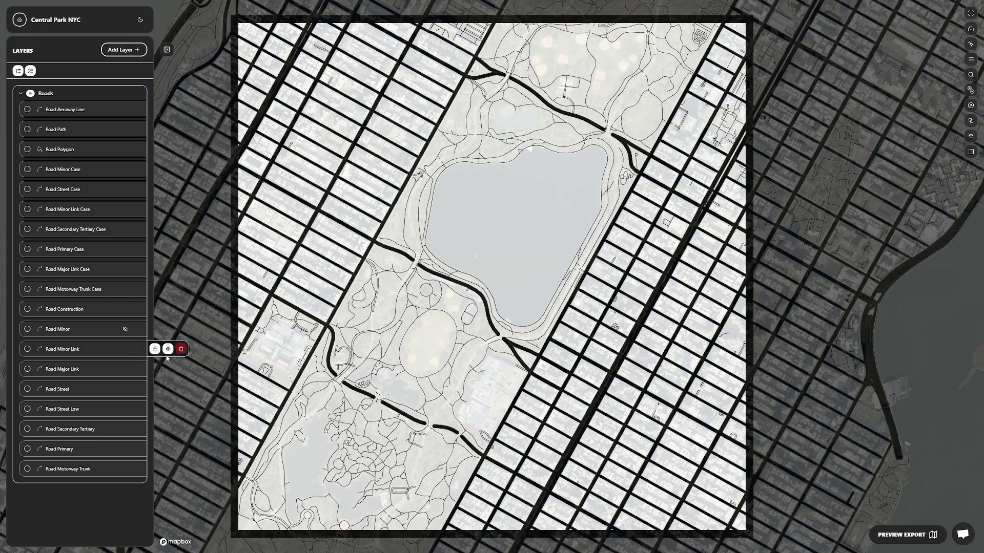
left_click(168, 349)
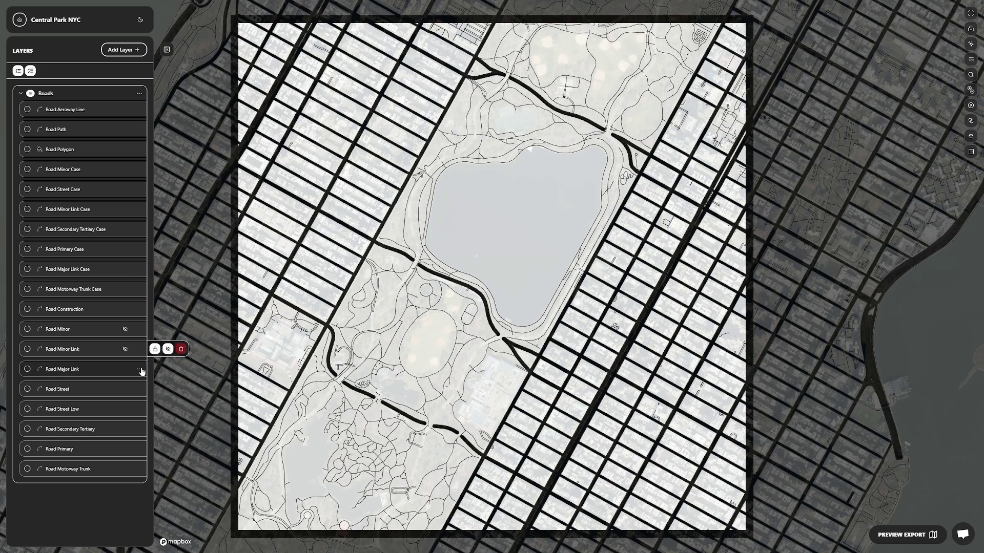
left_click(140, 370)
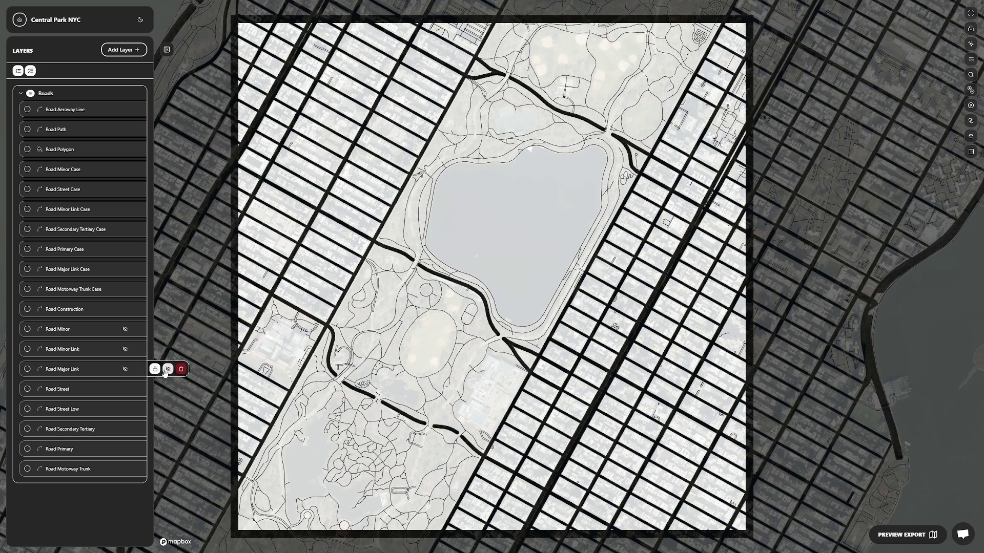
Step: Preview Road Secondary Tertiary, Road Primary and Motorway Trunk hidden, then restore each
left_click(139, 409)
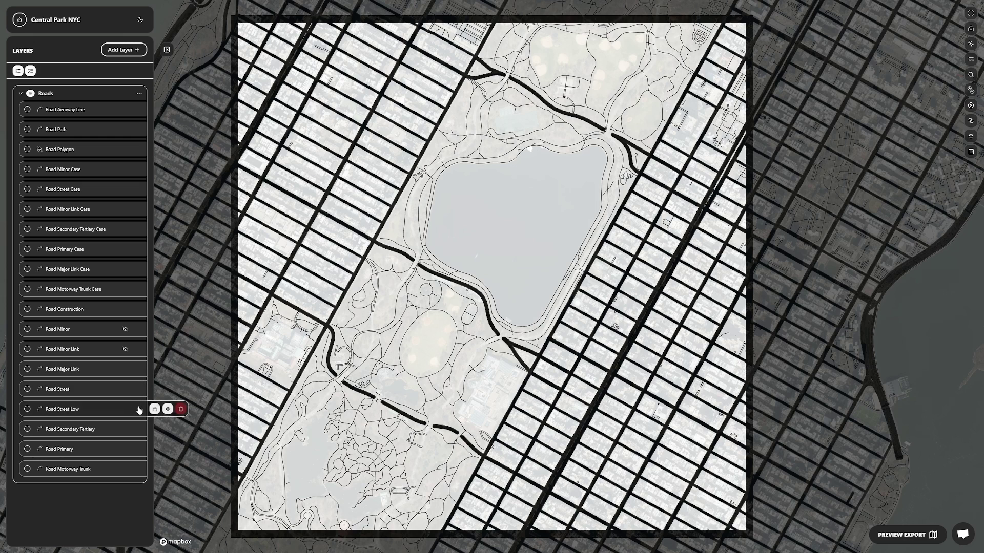
left_click(140, 430)
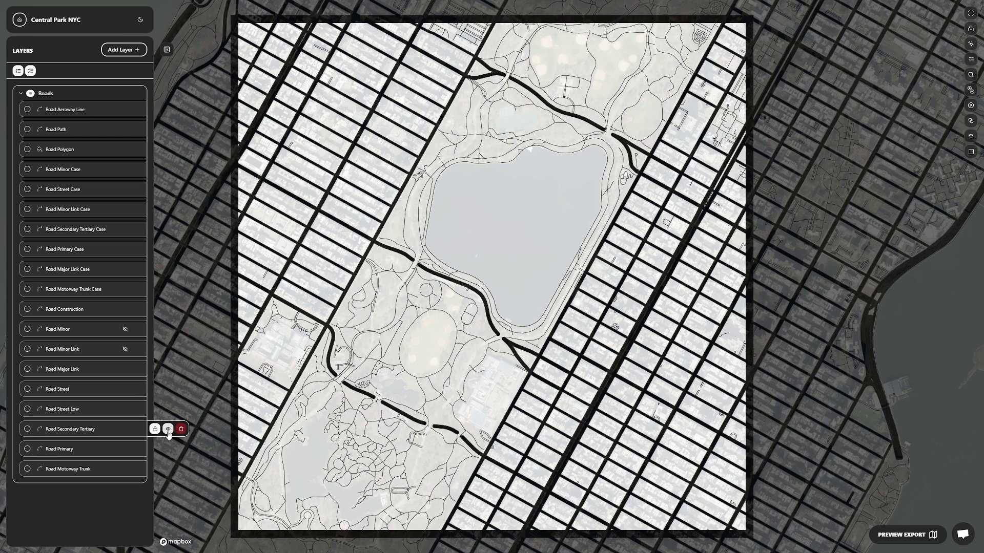
left_click(168, 430)
left_click(168, 429)
left_click(140, 449)
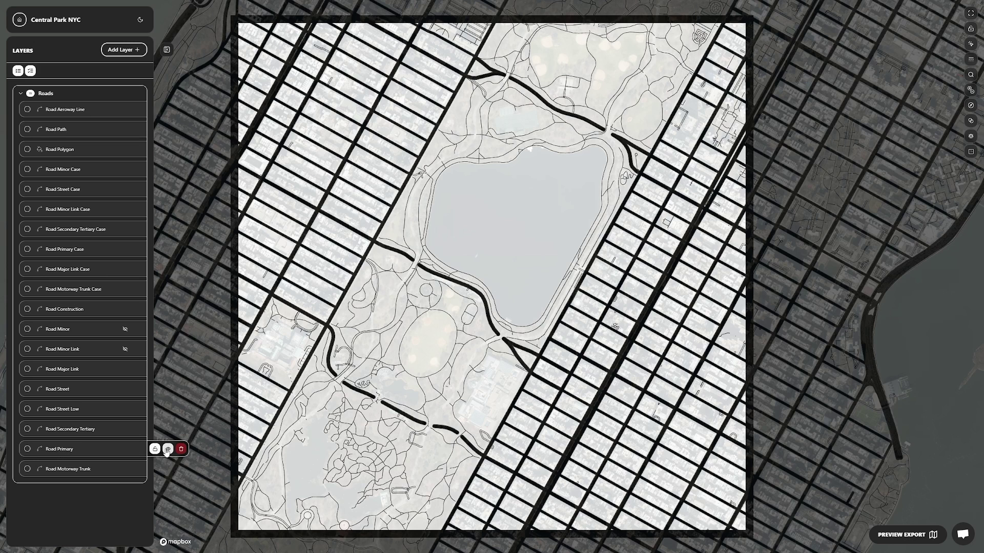
left_click(168, 449)
left_click(167, 449)
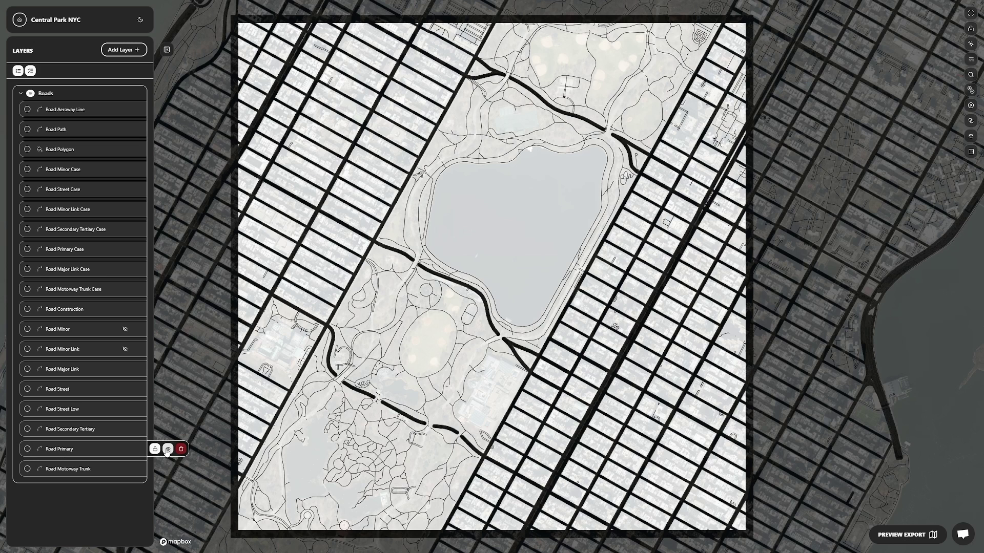
left_click(137, 469)
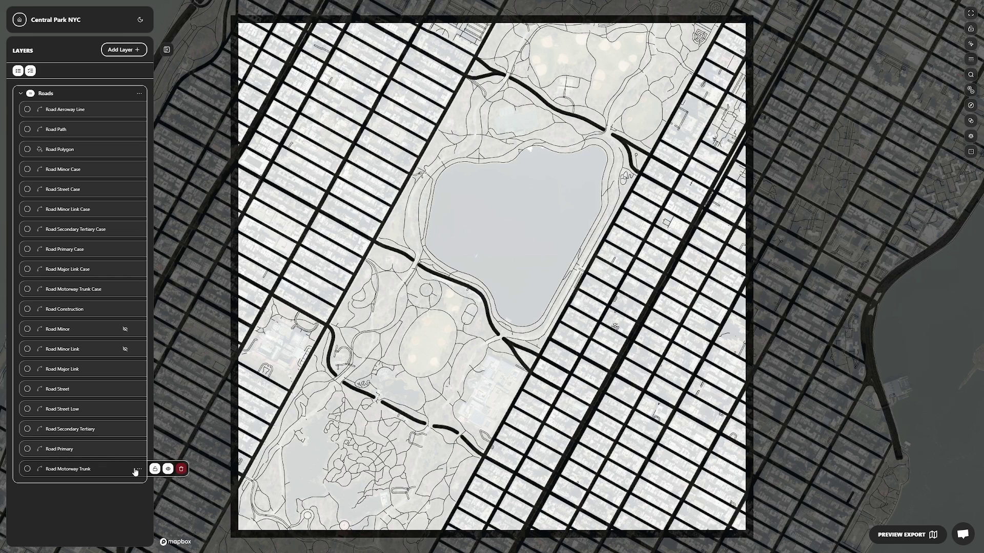
left_click(171, 470)
left_click(169, 470)
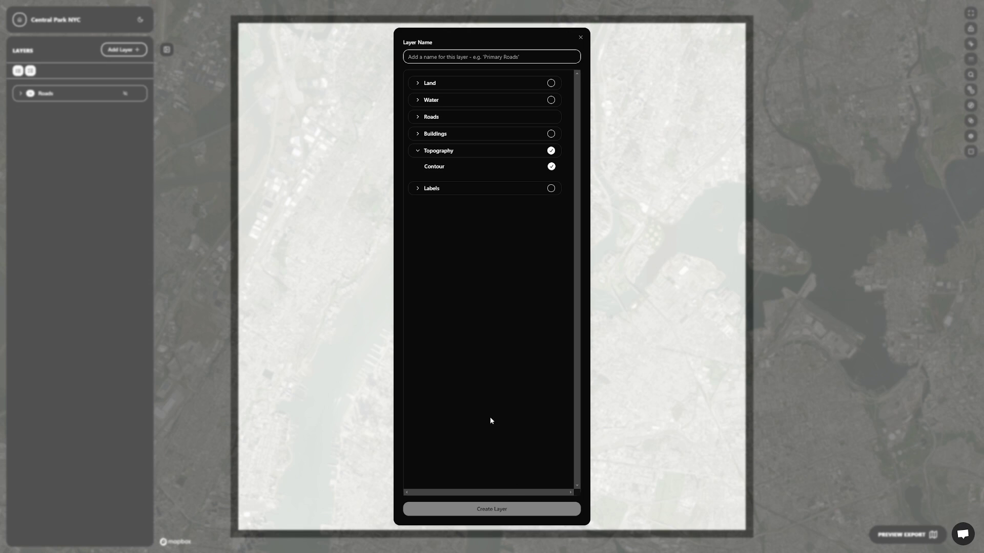
Step: Create a 'Topo' layer from the Contour features
left_click(470, 55)
type("Topo")
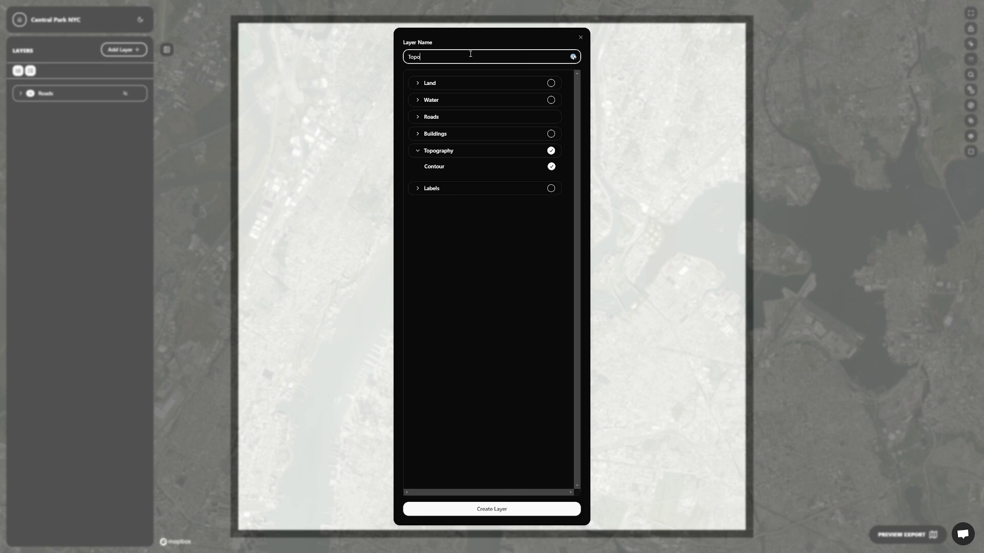
left_click(493, 513)
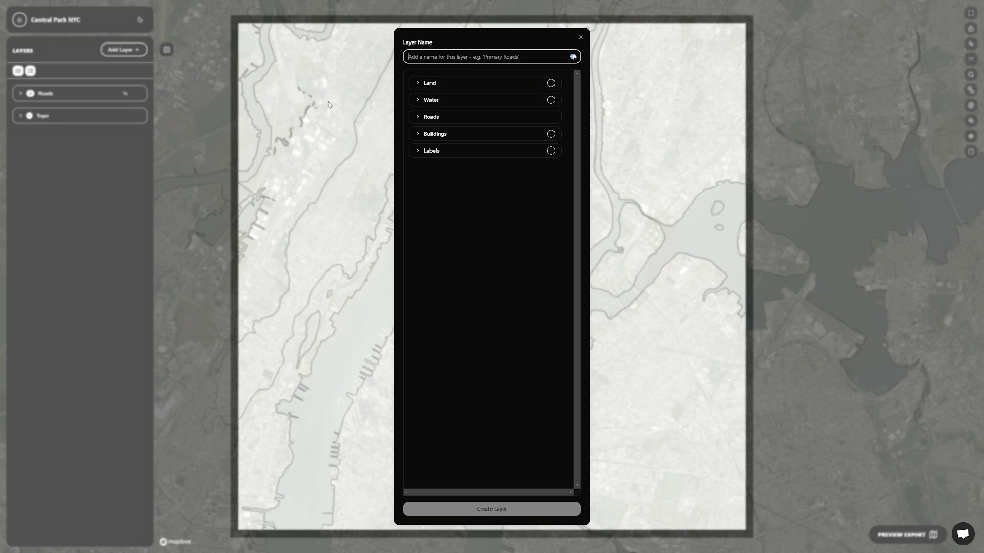
Step: Add a 'Water' layer with all water features, delete it again, and make Topo visible
left_click(124, 50)
type("Wate")
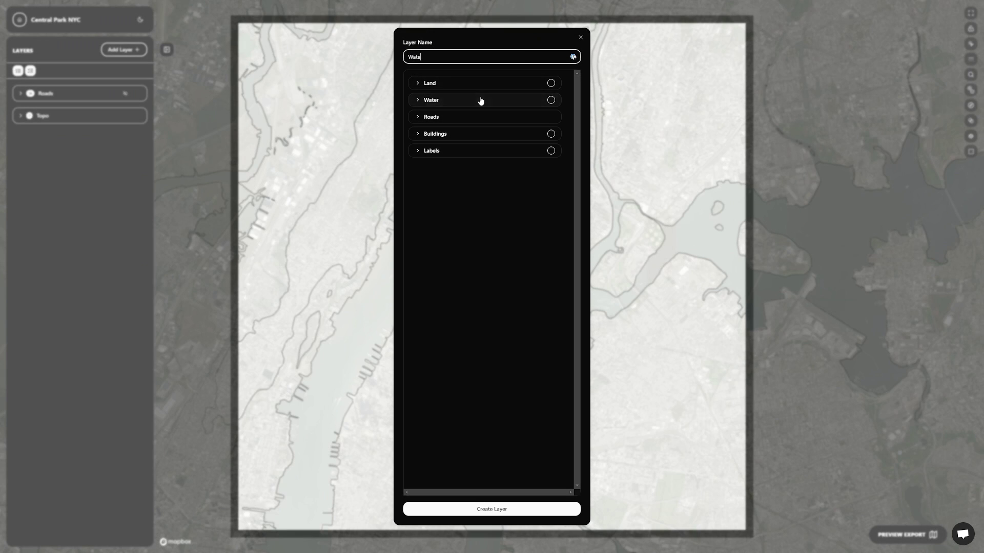
type("r")
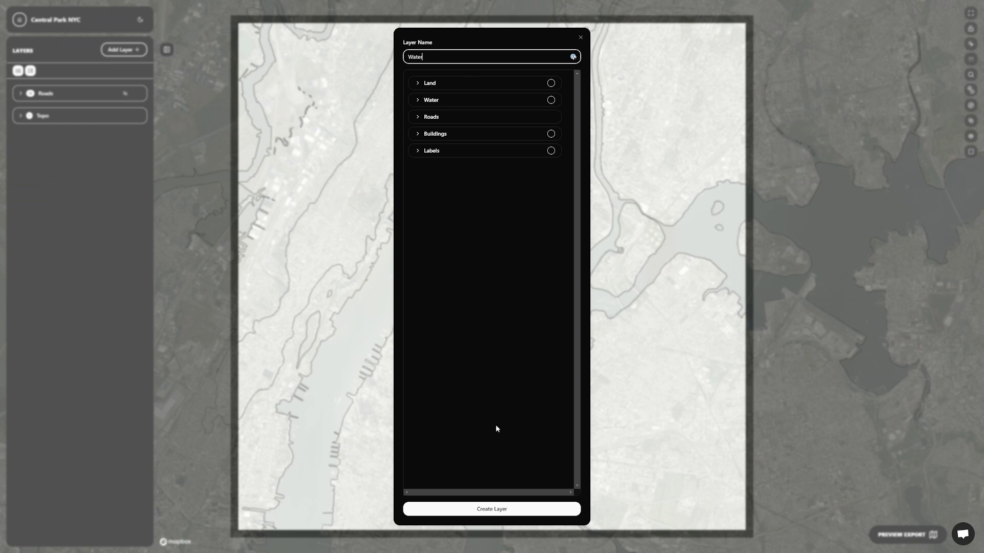
left_click(551, 100)
left_click(491, 508)
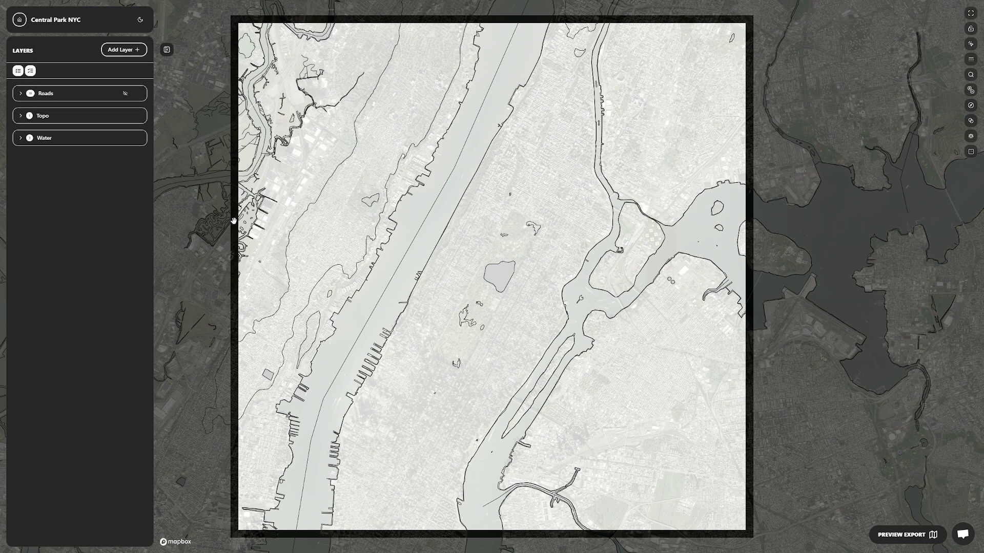
left_click(141, 138)
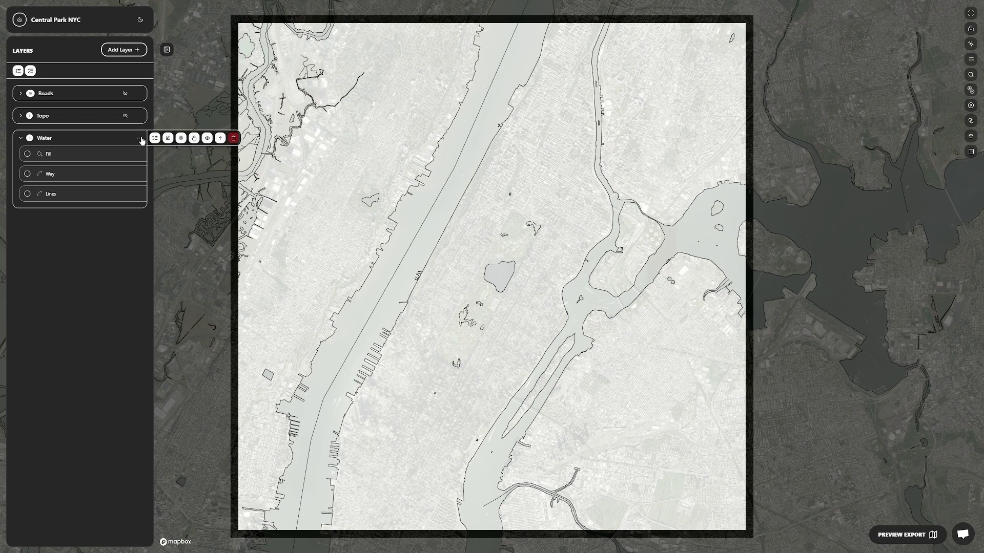
left_click(233, 139)
left_click(470, 291)
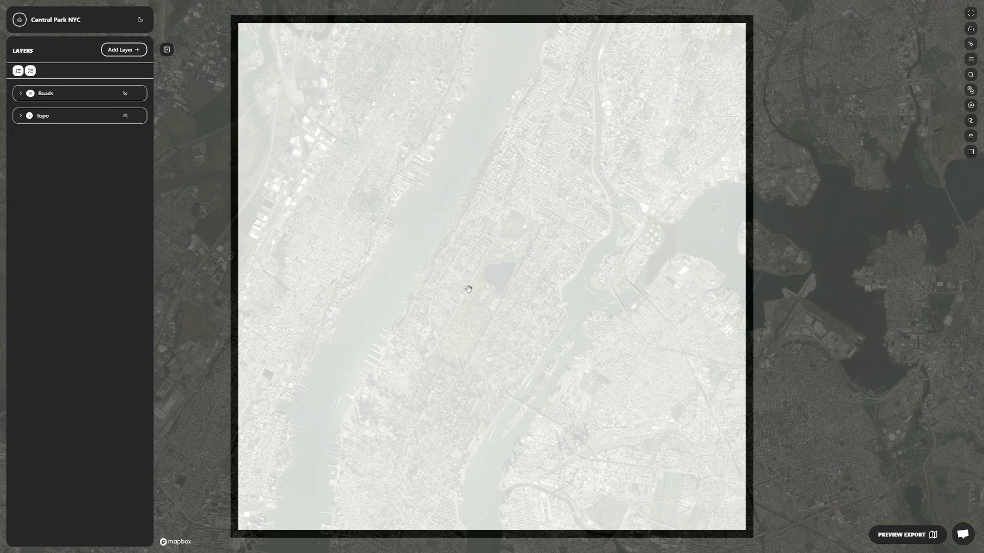
left_click(143, 116)
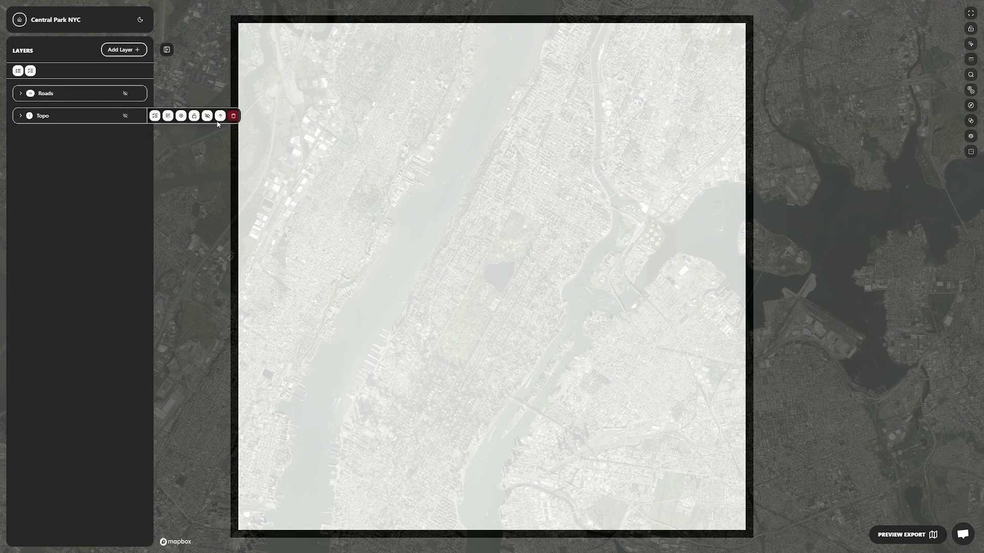
left_click(207, 117)
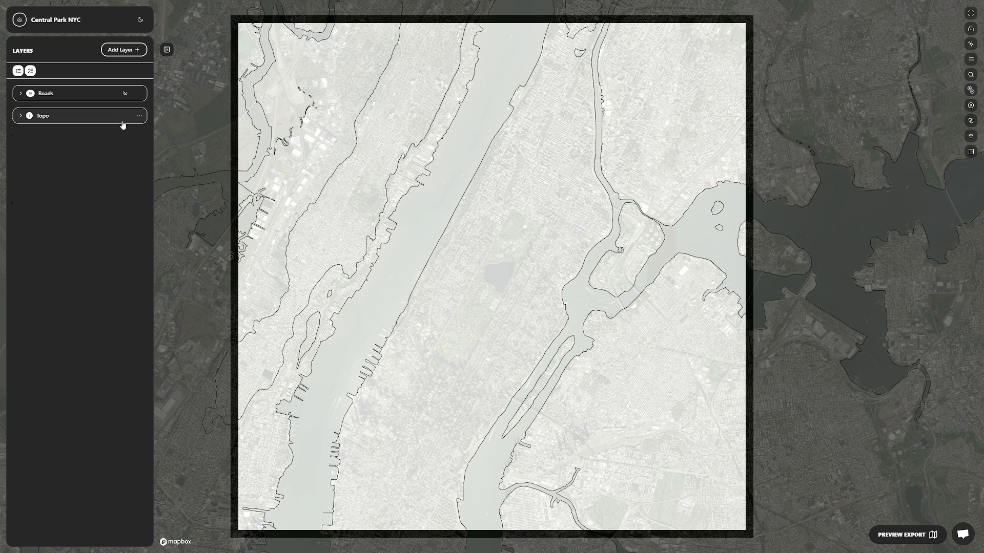
Step: Make the Roads layer visible and expand its road types
left_click(140, 96)
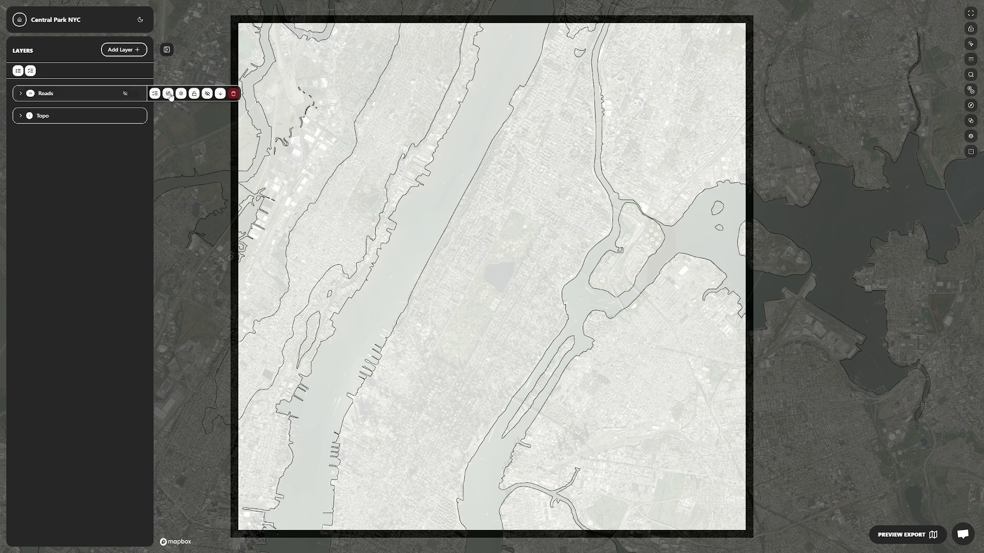
left_click(207, 94)
left_click(21, 93)
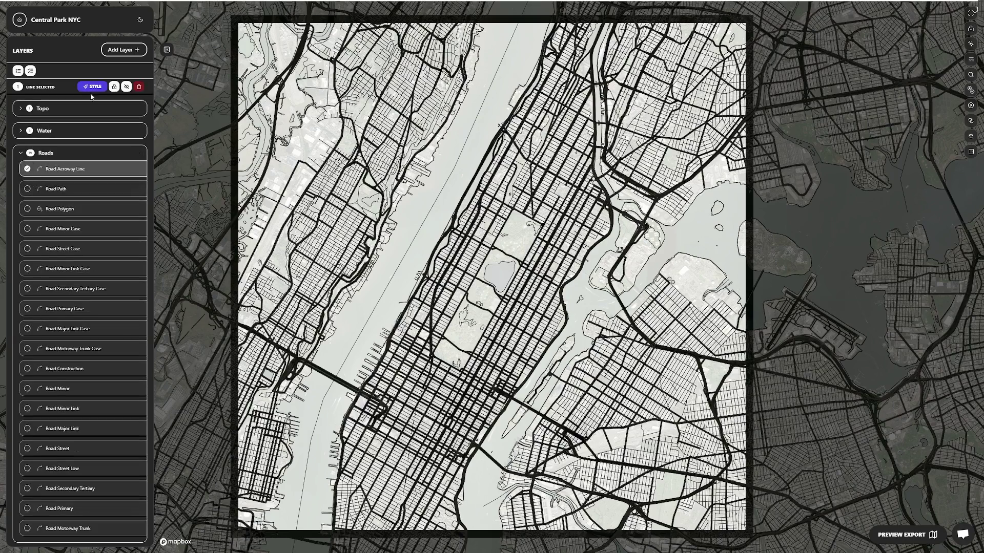
Step: Review the Aeroway Line, Street Case and Primary Case styles, then collapse Roads and expand Water
left_click(27, 124)
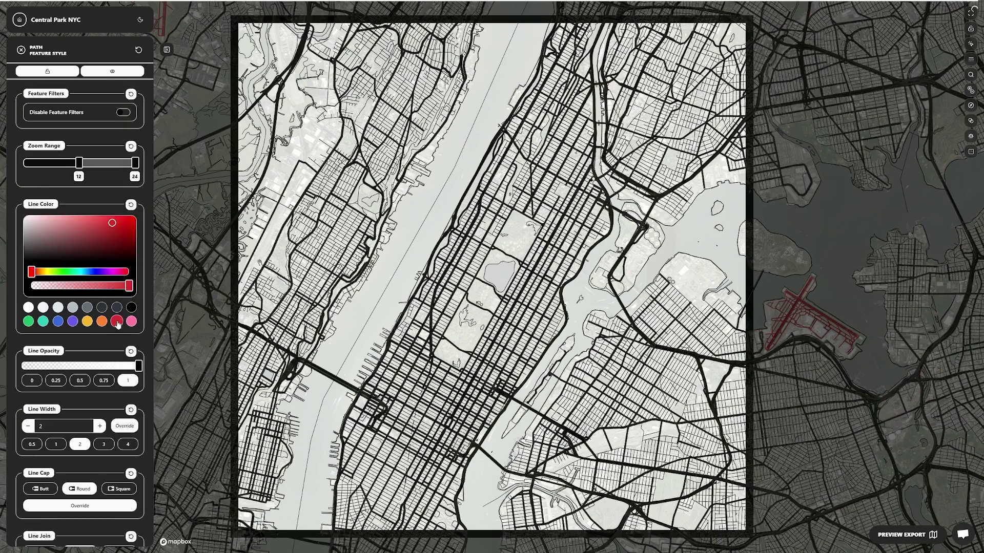
key("Escape")
left_click(56, 234)
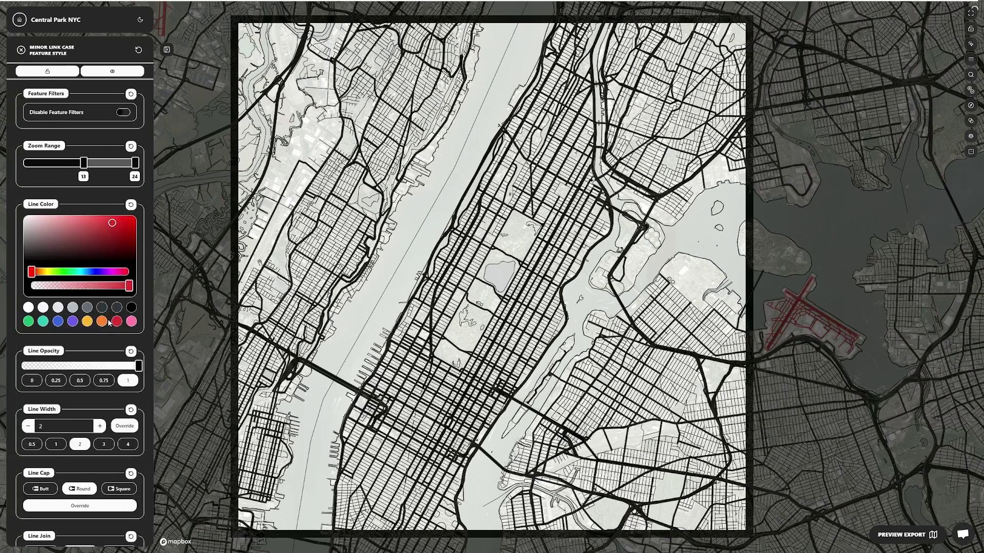
key("Escape")
left_click(115, 326)
key("Escape")
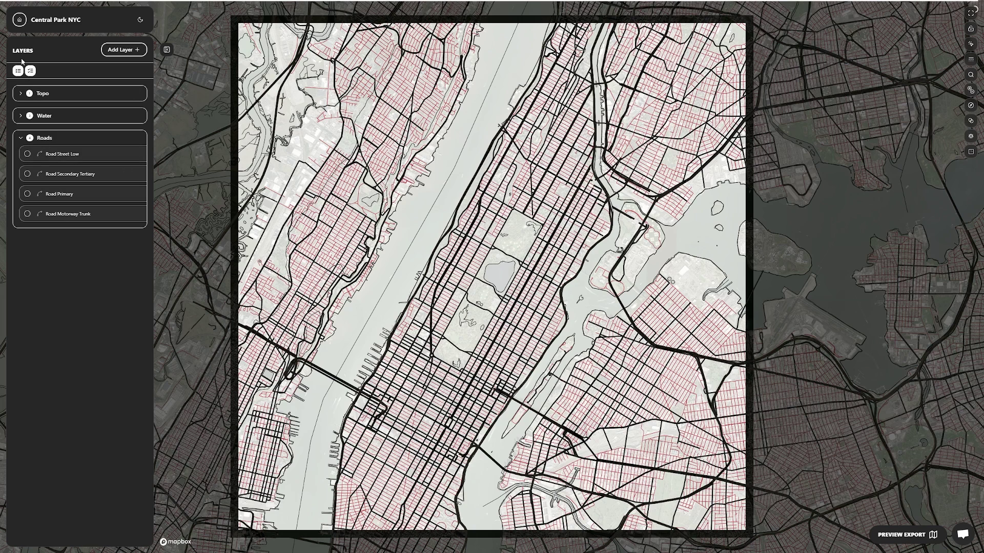
left_click(21, 138)
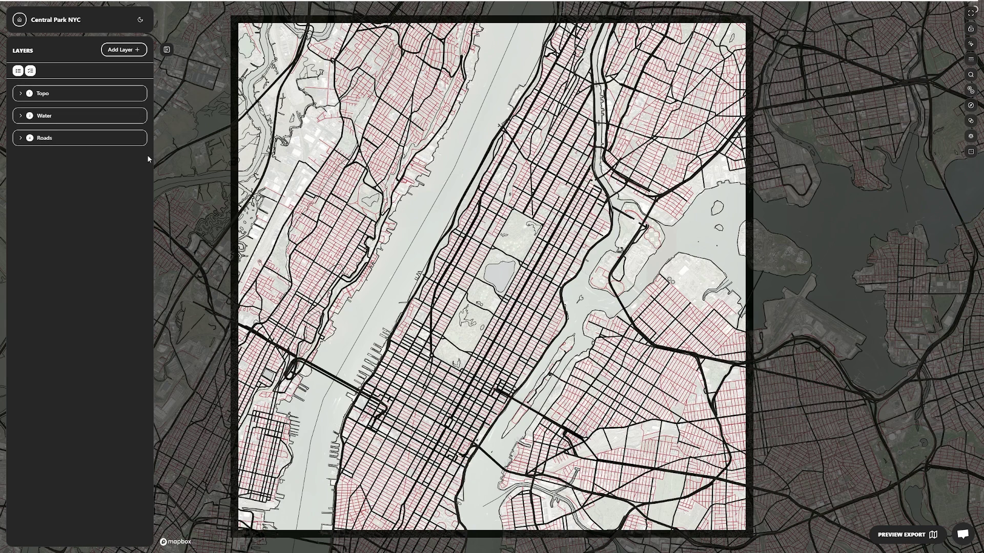
left_click(21, 117)
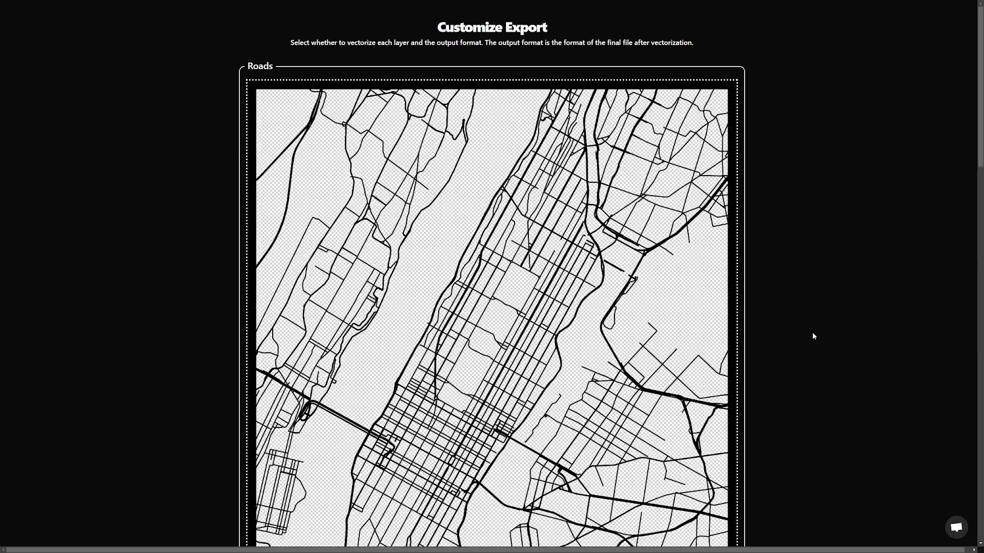
Step: Set the water layer's Vector Tracing Strategy to Outline
scroll(812, 336, "down", 3)
scroll(835, 416, "down", 9)
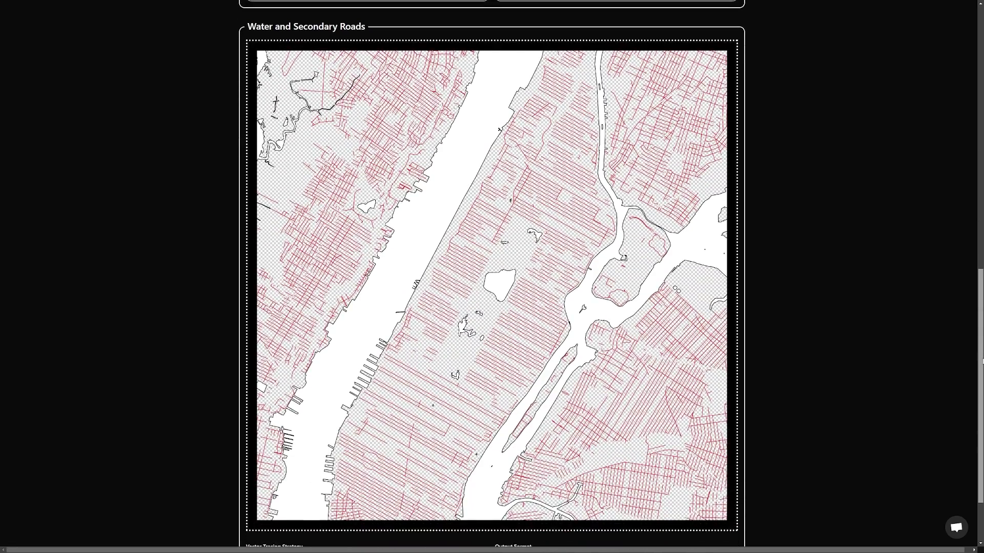
right_click(852, 371)
scroll(835, 417, "up", 7)
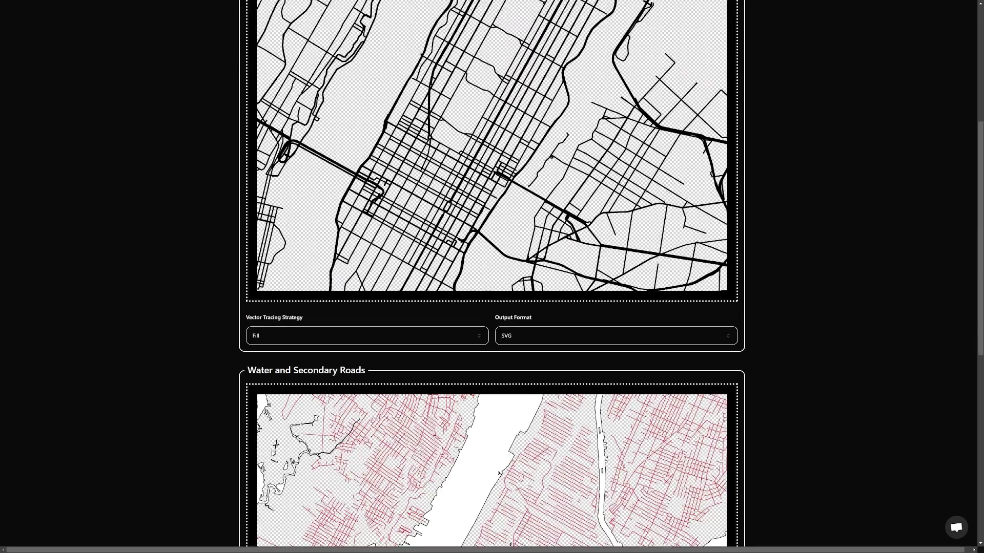
scroll(835, 418, "down", 8)
left_click(274, 483)
left_click(263, 515)
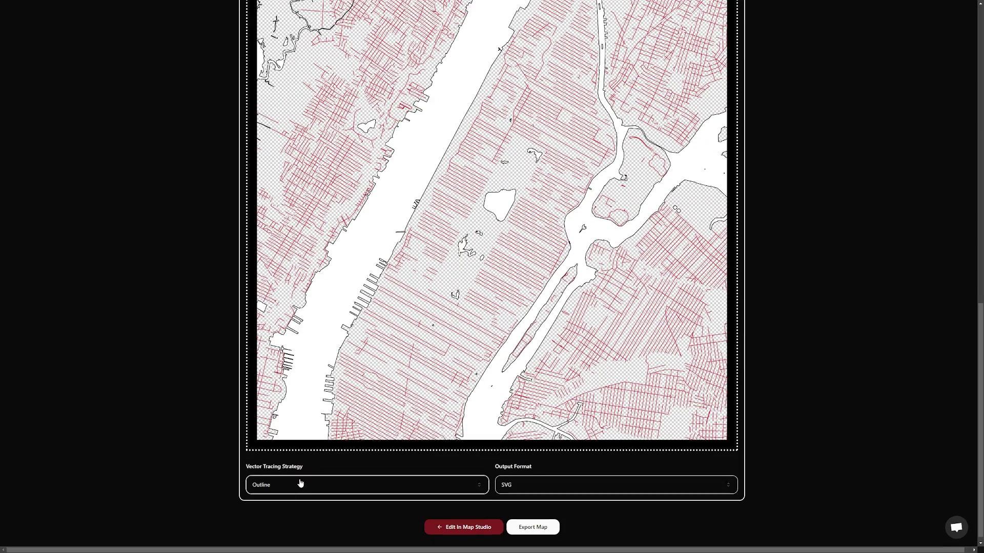
left_click(298, 484)
left_click(270, 518)
Step: Set the Roads layer's Vector Tracing Strategy to Outline, keeping SVG output
scroll(348, 390, "up", 9)
left_click(347, 373)
left_click(348, 391)
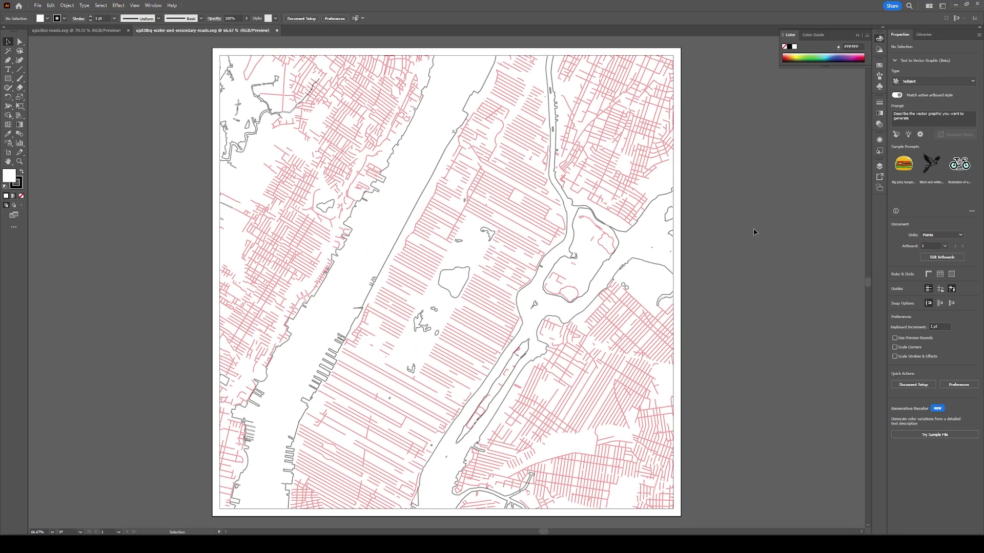
scroll(640, 247, "up", 1)
scroll(640, 248, "up", 3, "alt")
scroll(641, 247, "up", 4, "alt")
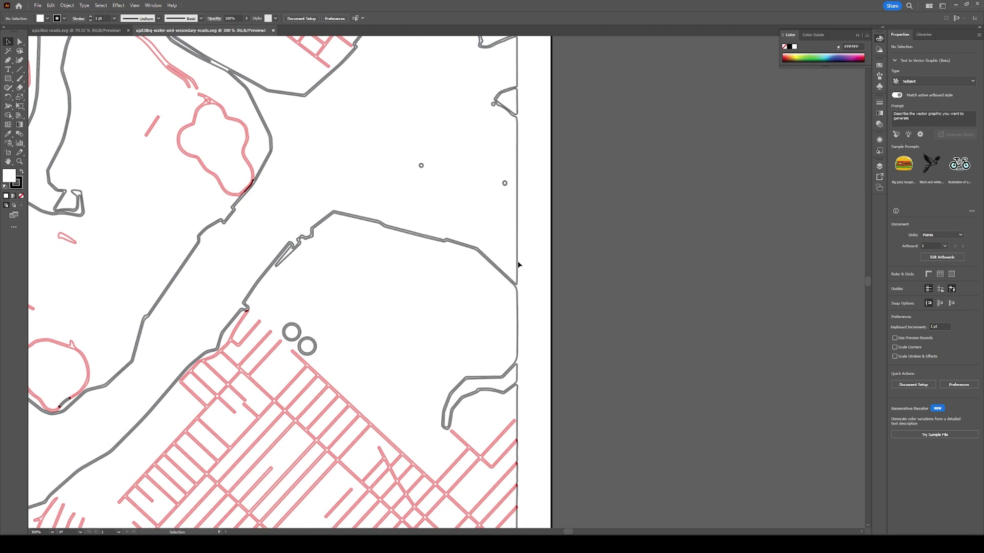
Step: Inspect the water-and-secondary-roads SVG's outline paths at different zoom levels
left_click(518, 263)
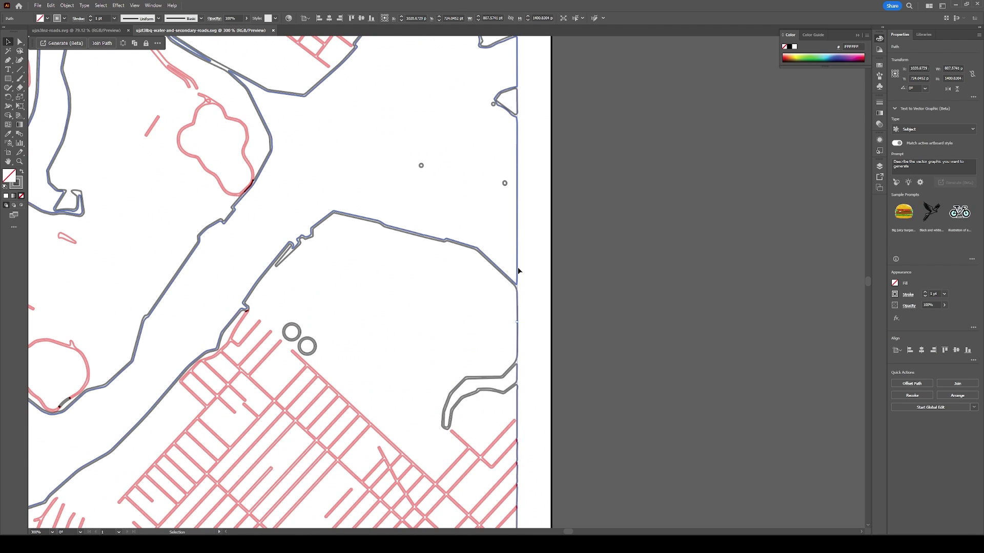
scroll(518, 271, "up", 8)
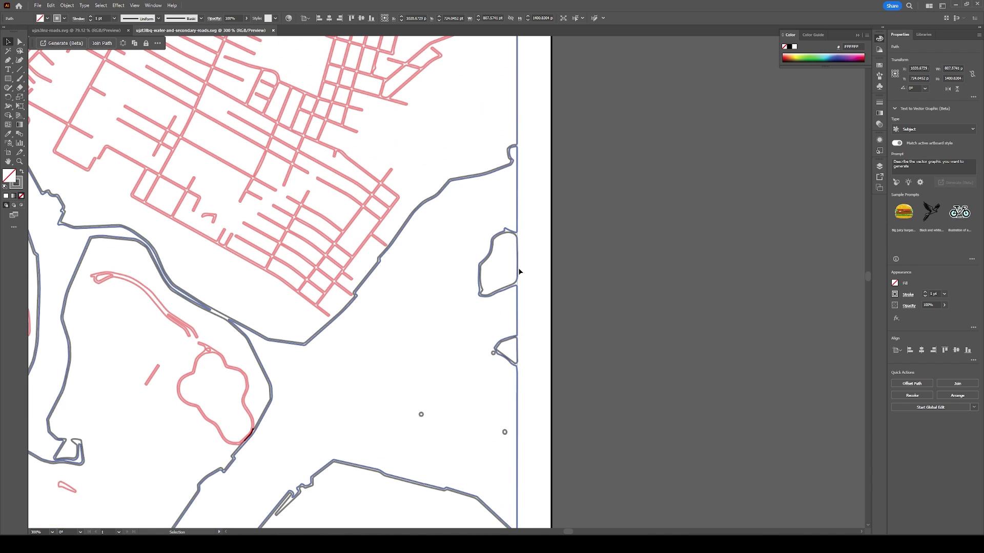
scroll(563, 258, "up", 4)
left_click(640, 256)
key("ctrl+minus")
key("ctrl+minus")
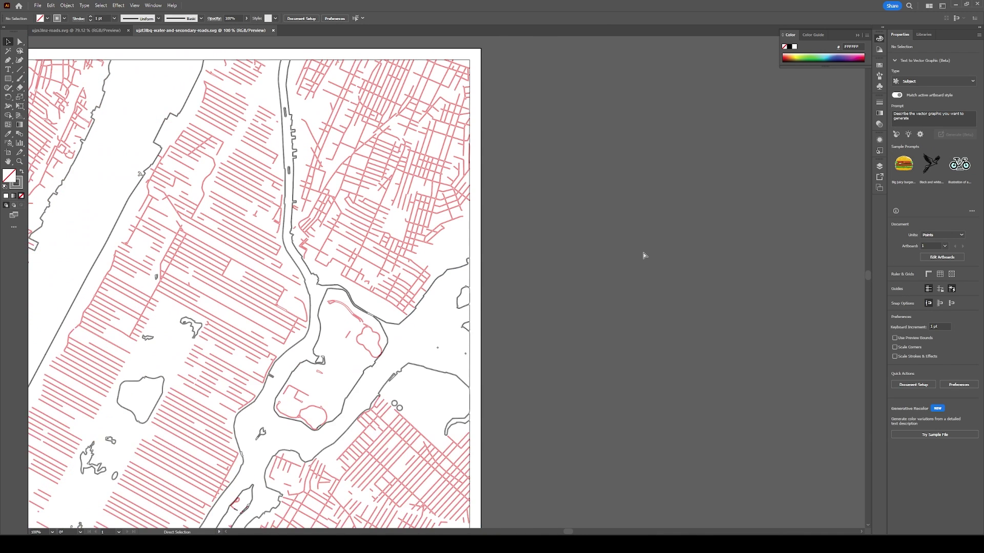
key("ctrl+plus")
scroll(645, 257, "down", 7)
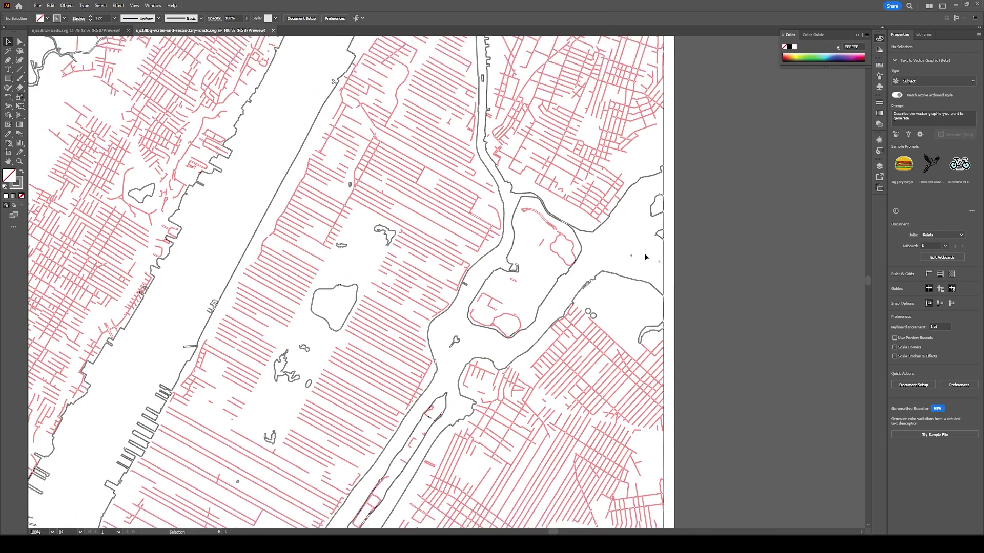
scroll(478, 287, "left", 3, "ctrl")
scroll(470, 292, "down", 1, "alt")
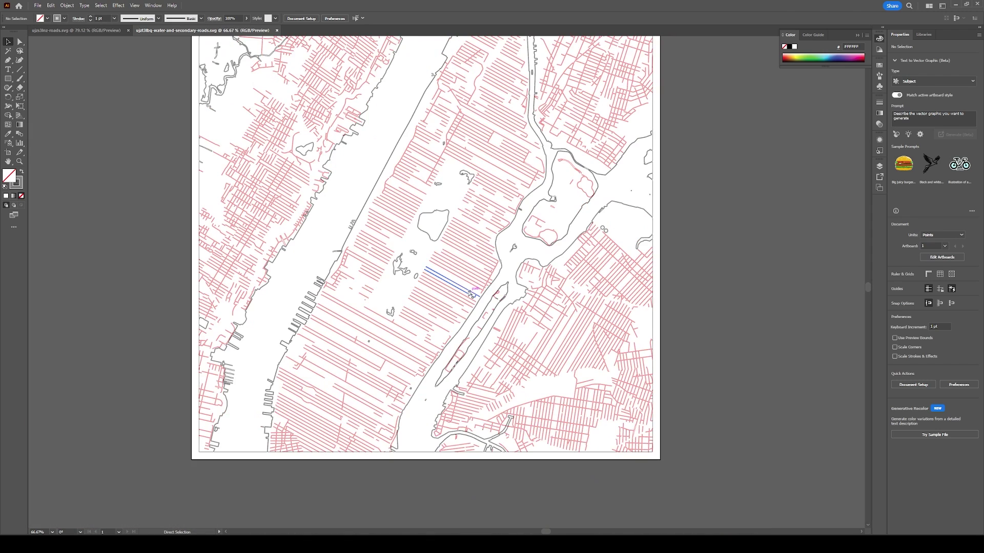
scroll(470, 290, "up", 2)
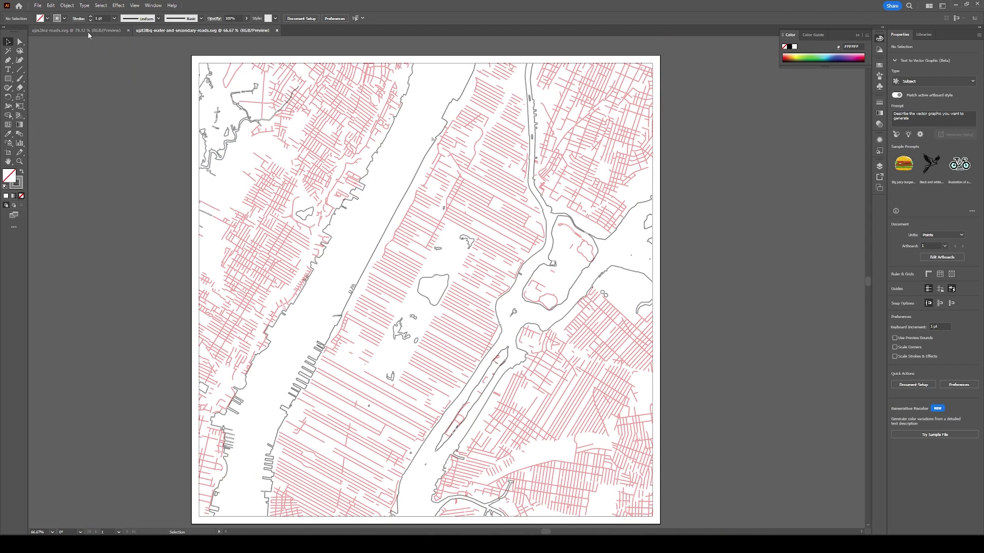
Step: Switch to the roads SVG document and scroll through its outlined street network
left_click(88, 32)
scroll(413, 290, "down", 3)
scroll(414, 399, "up", 1, "alt")
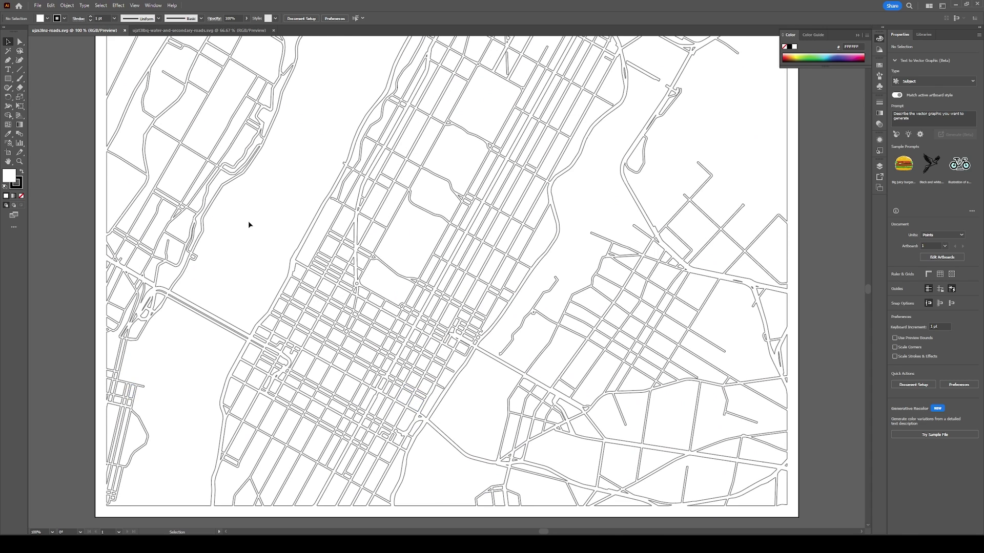
scroll(248, 222, "up", 10)
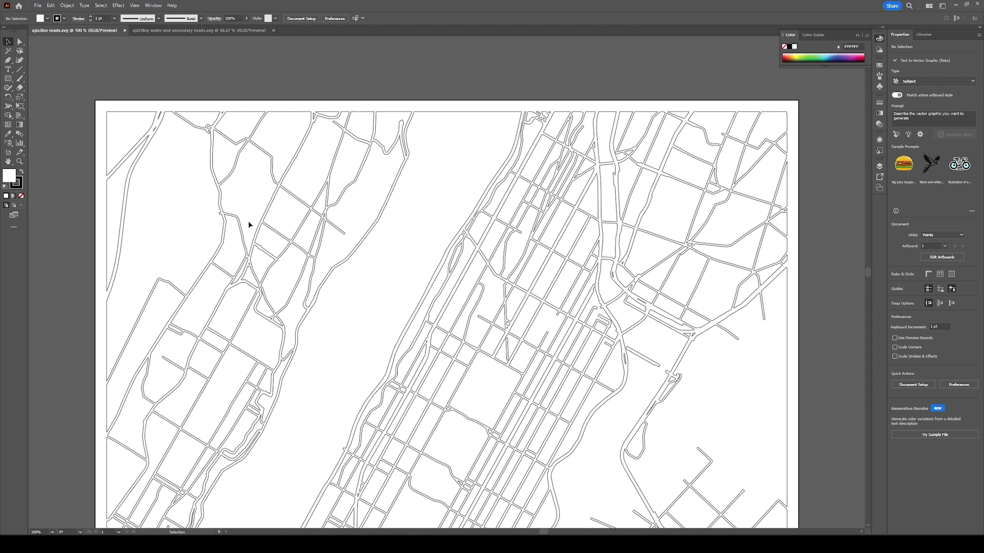
scroll(248, 224, "down", 12)
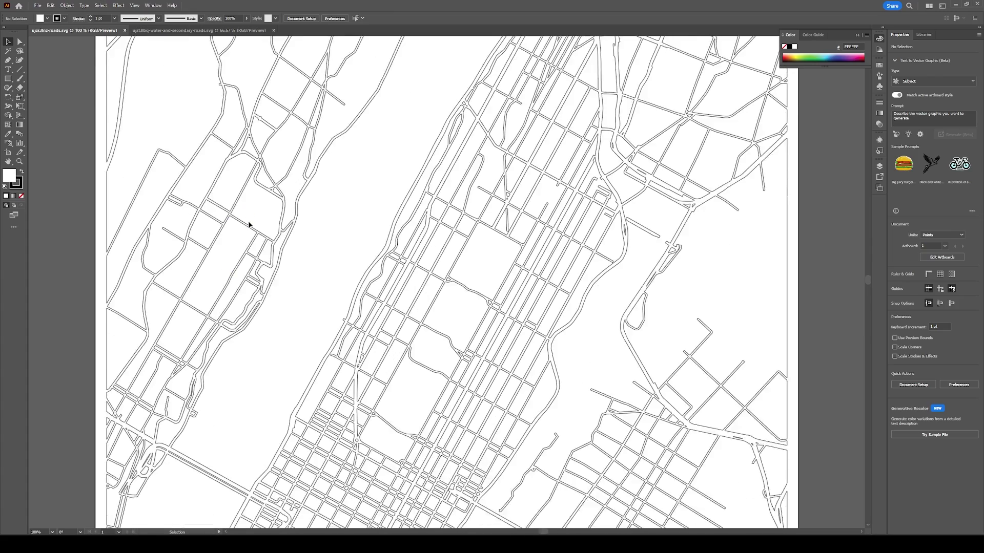